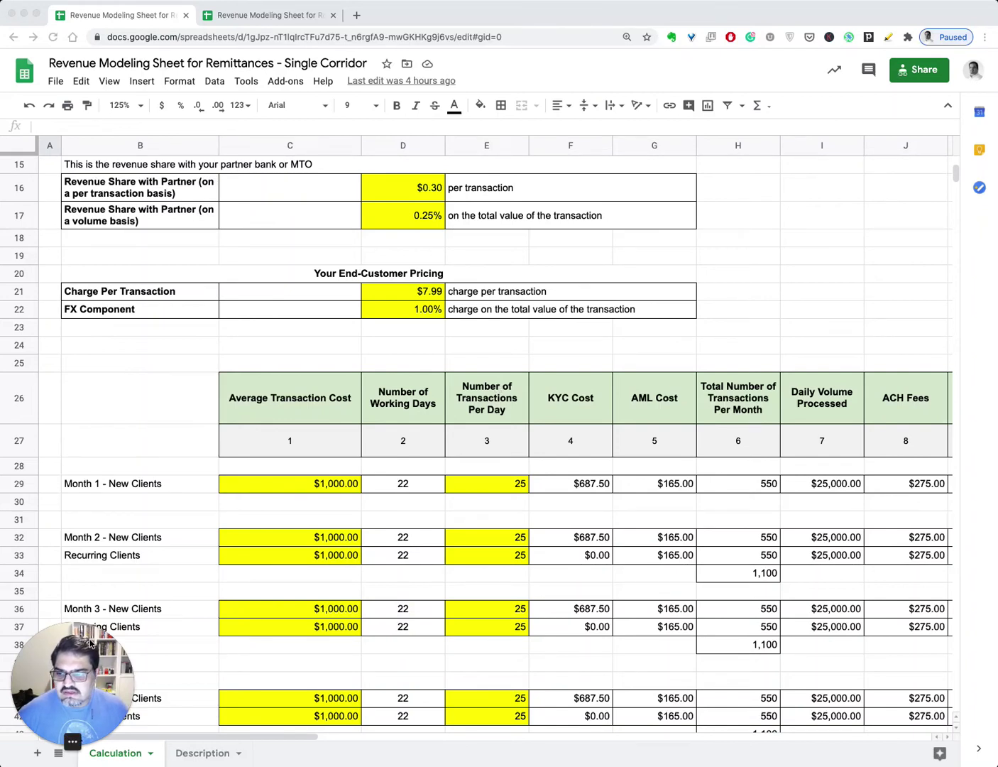
# - Set the Calculation sheet zoom to 100%
pyautogui.moveTo(91, 643); pyautogui.dragTo(908, 107)
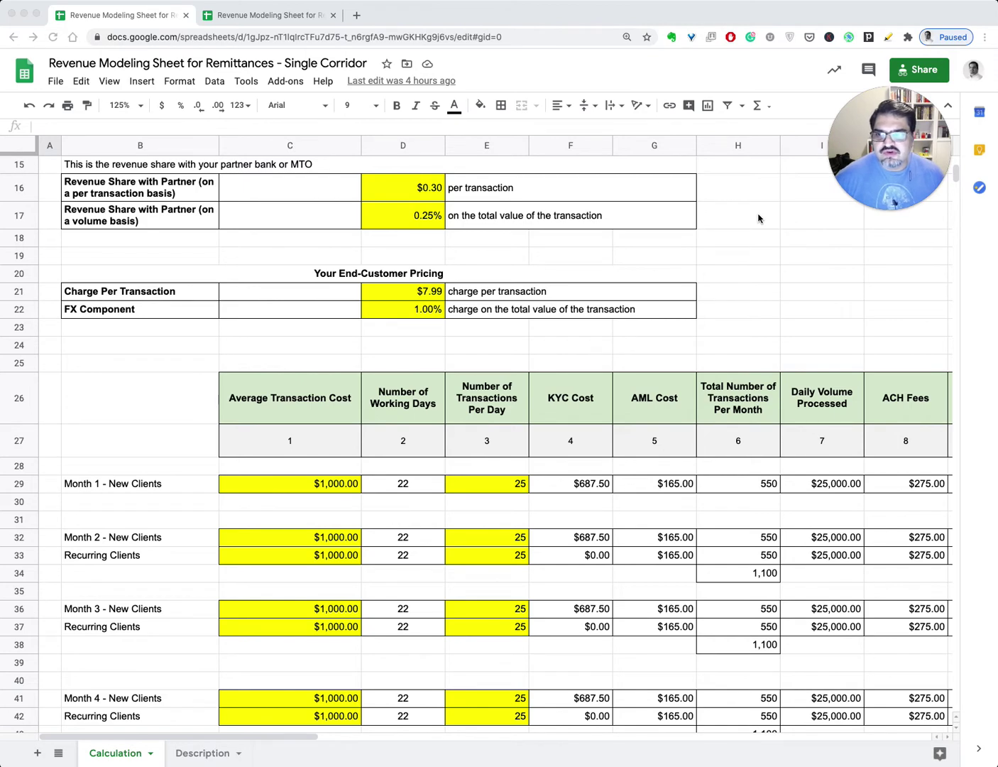
pyautogui.scroll(5, 632, 368)
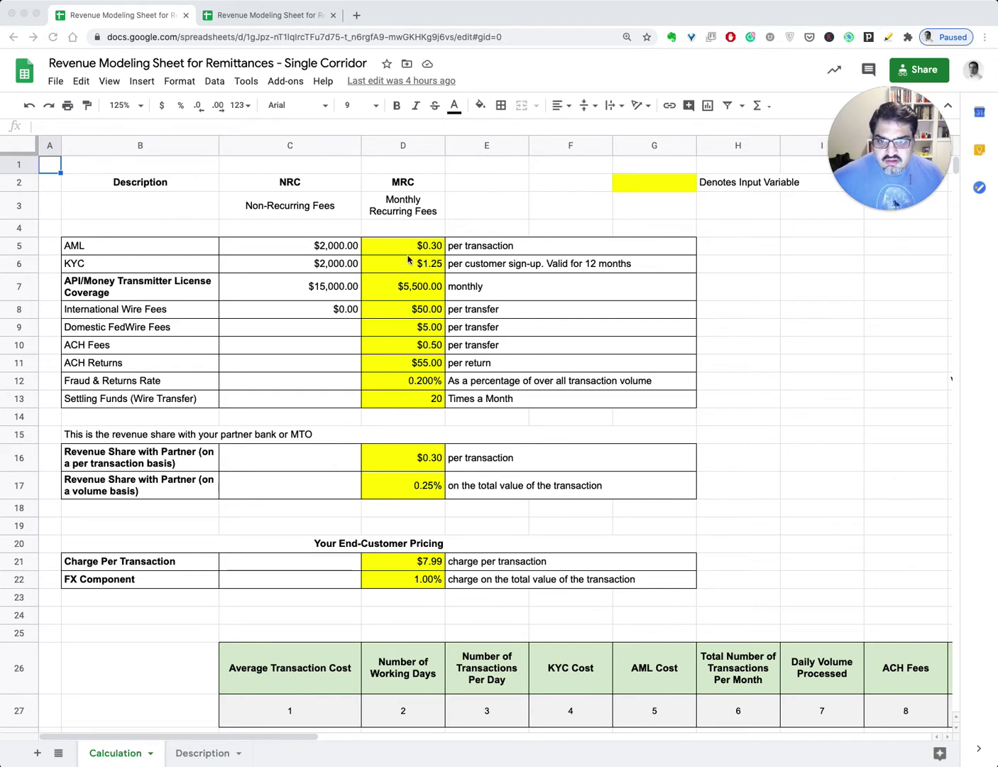
pyautogui.click(140, 108)
pyautogui.click(138, 108)
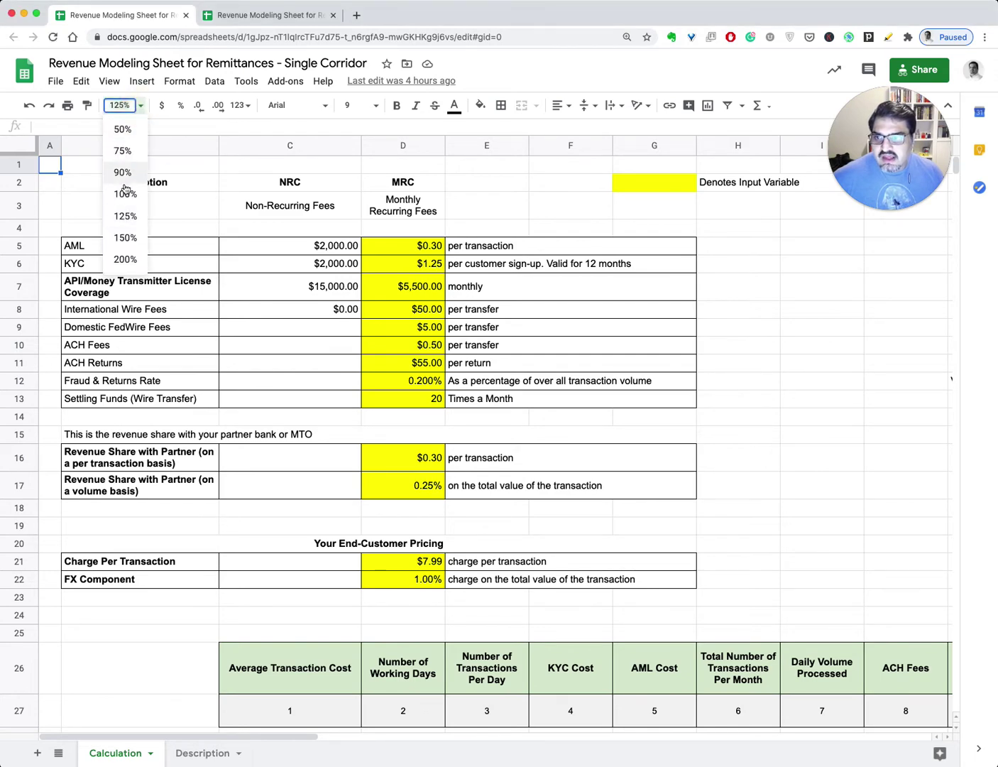
pyautogui.press('Return')
# - Inspect Month 1 average transaction cost, working days, transactions per day and the KYC Cost formula
pyautogui.scroll(-3, 446, 314)
pyautogui.scroll(-3, 445, 313)
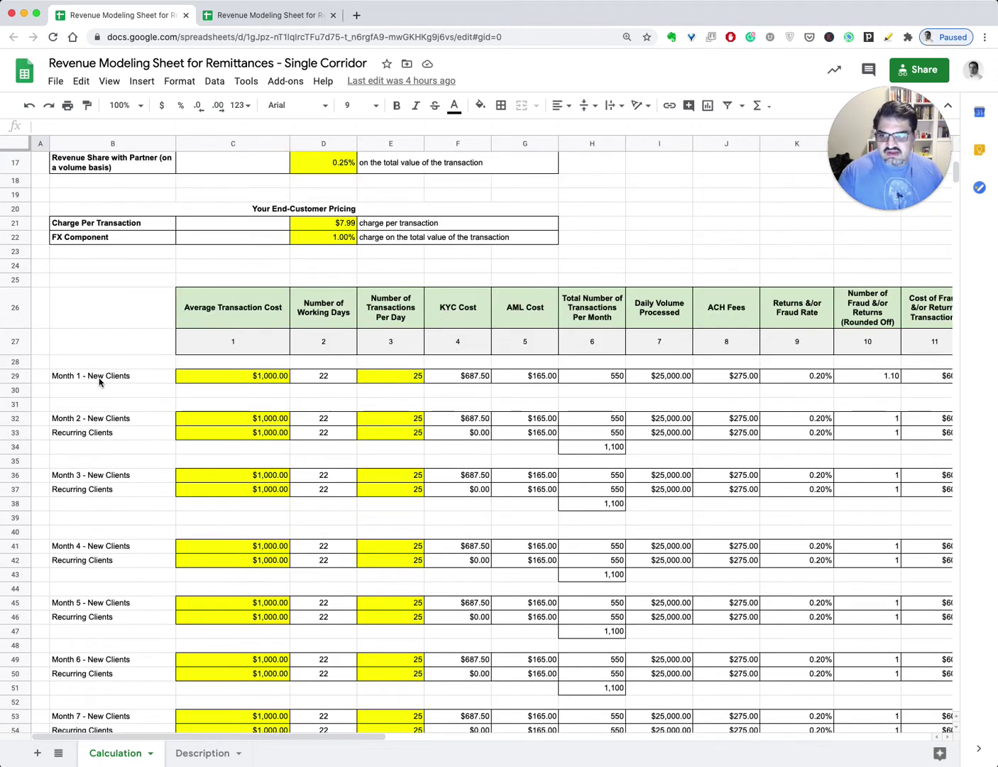
pyautogui.click(241, 378)
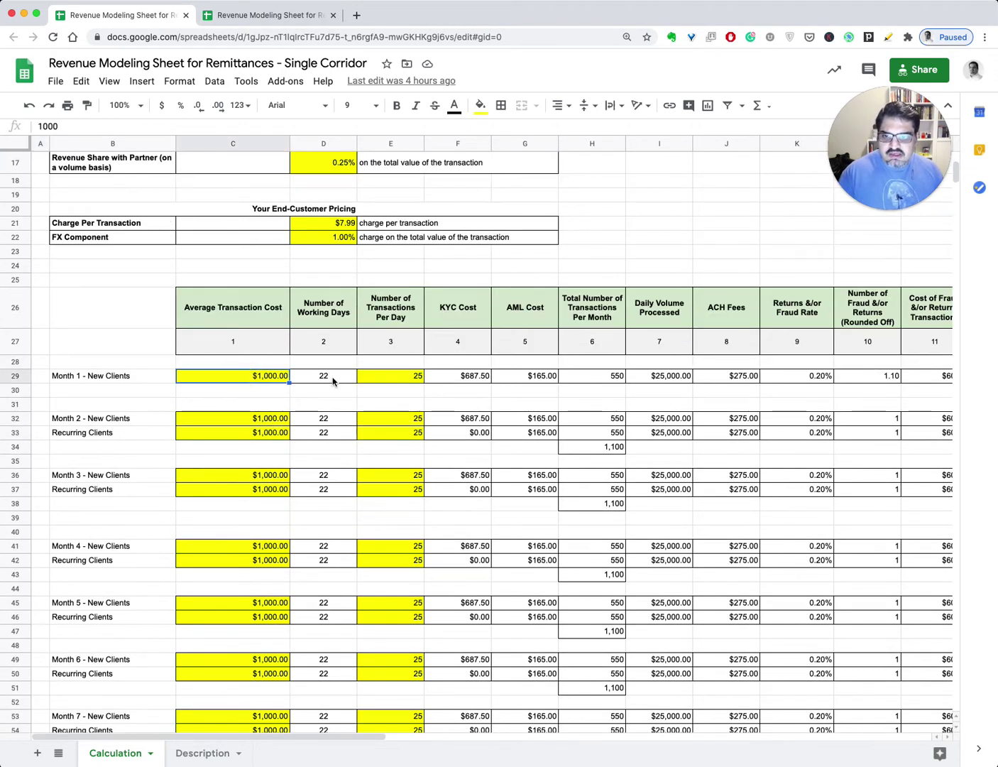
pyautogui.click(333, 377)
pyautogui.click(401, 379)
pyautogui.click(483, 376)
pyautogui.scroll(5, 483, 377)
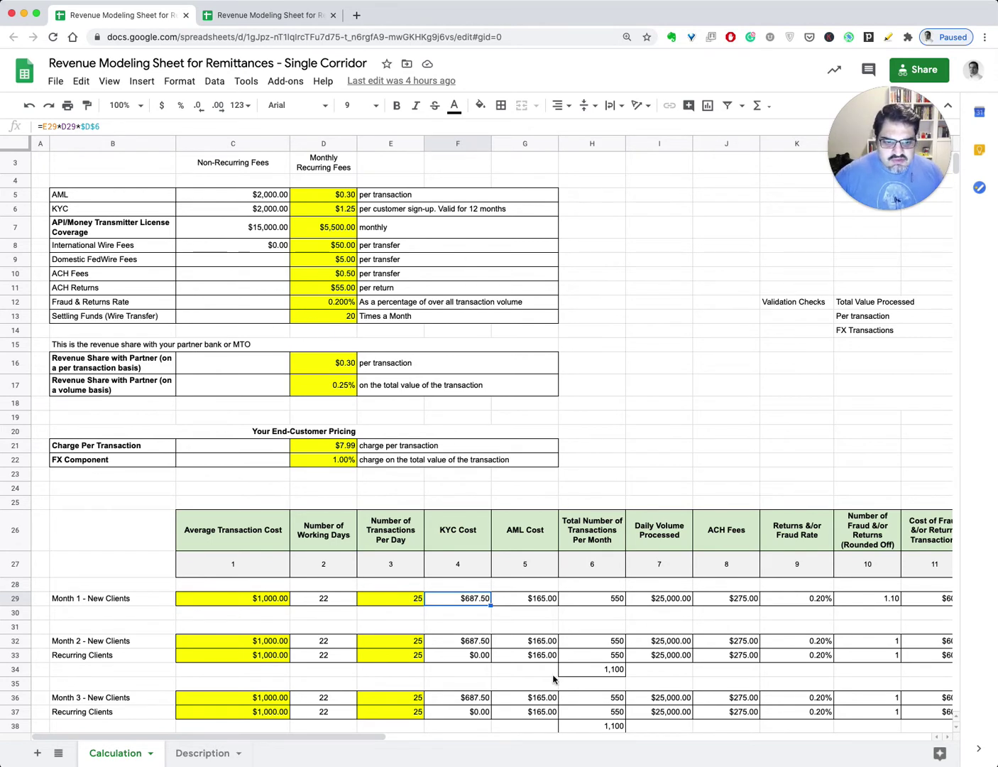
pyautogui.click(362, 738)
pyautogui.moveTo(374, 739); pyautogui.dragTo(717, 758)
pyautogui.moveTo(553, 740); pyautogui.dragTo(59, 748)
pyautogui.scroll(-3, 325, 501)
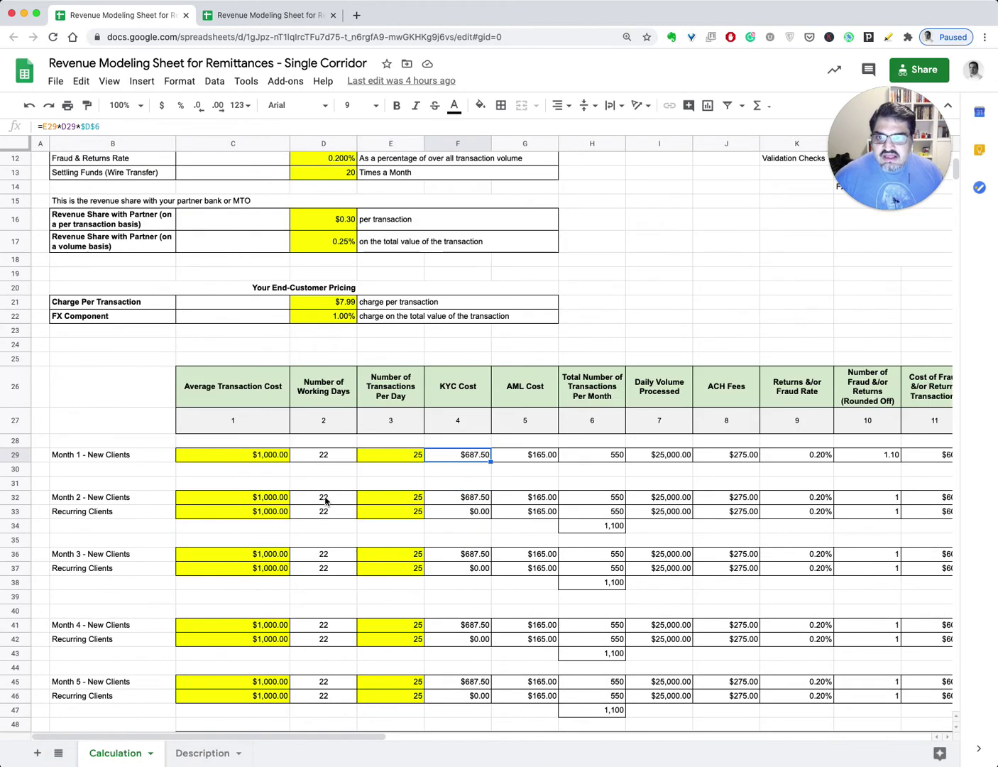
pyautogui.scroll(3, 325, 501)
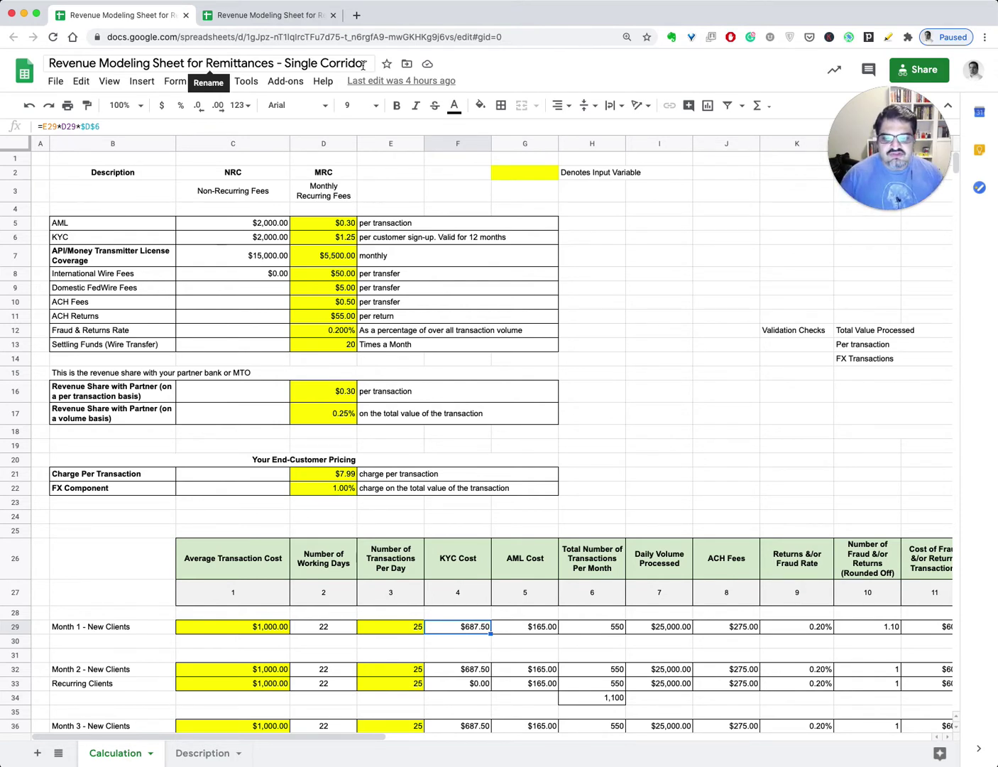
pyautogui.scroll(-5, 386, 278)
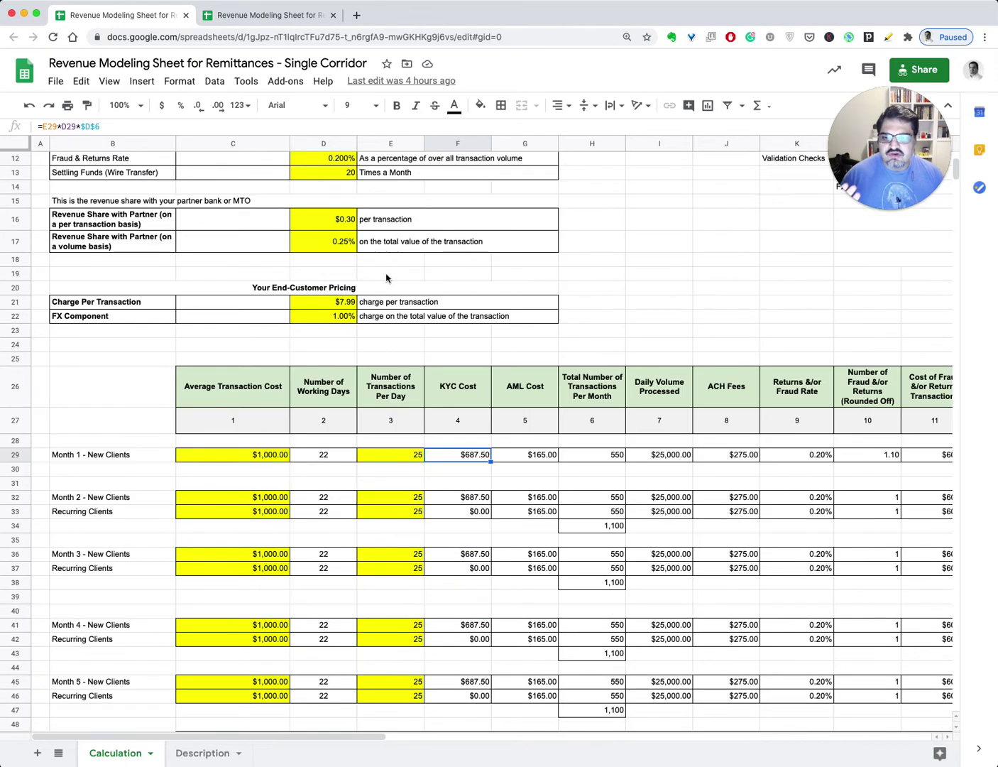
pyautogui.scroll(-6, 386, 277)
pyautogui.scroll(6, 386, 277)
pyautogui.scroll(-3, 386, 277)
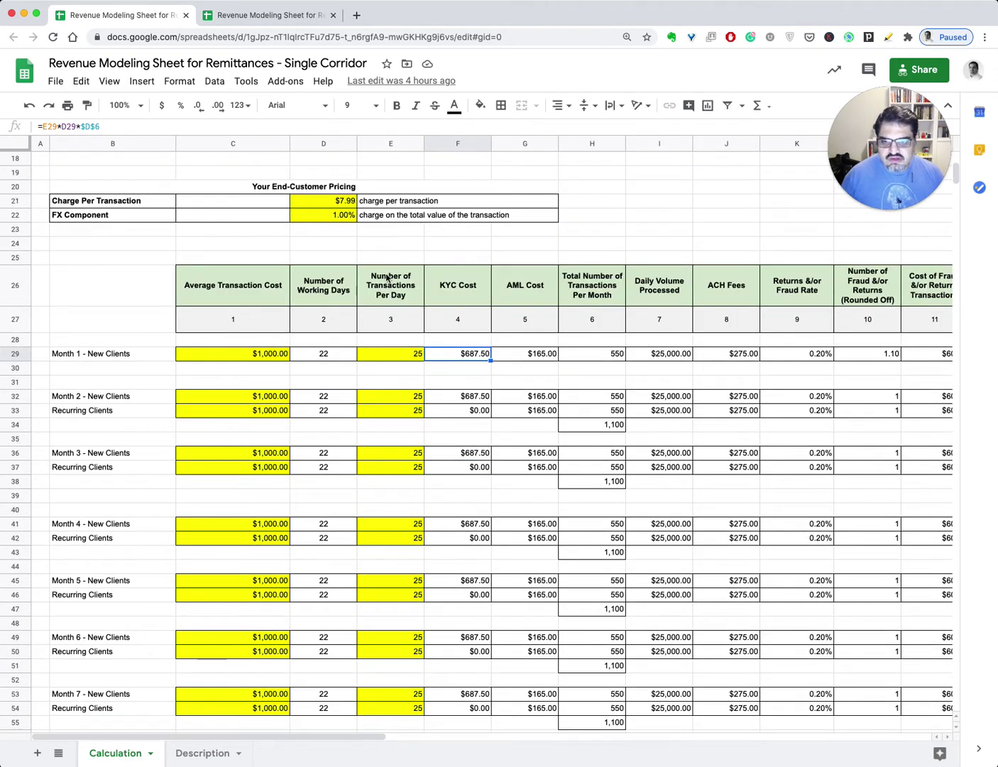
pyautogui.scroll(6, 386, 278)
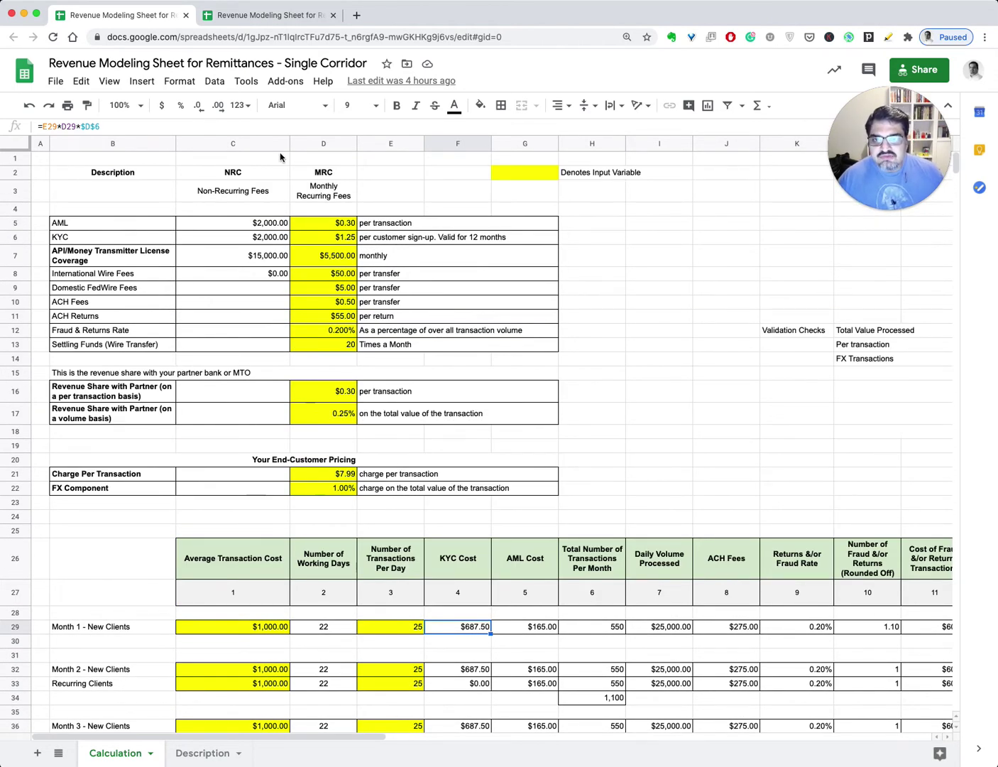
# - Switch to the Complex Version spreadsheet and zoom its sheet to 90%
pyautogui.click(275, 18)
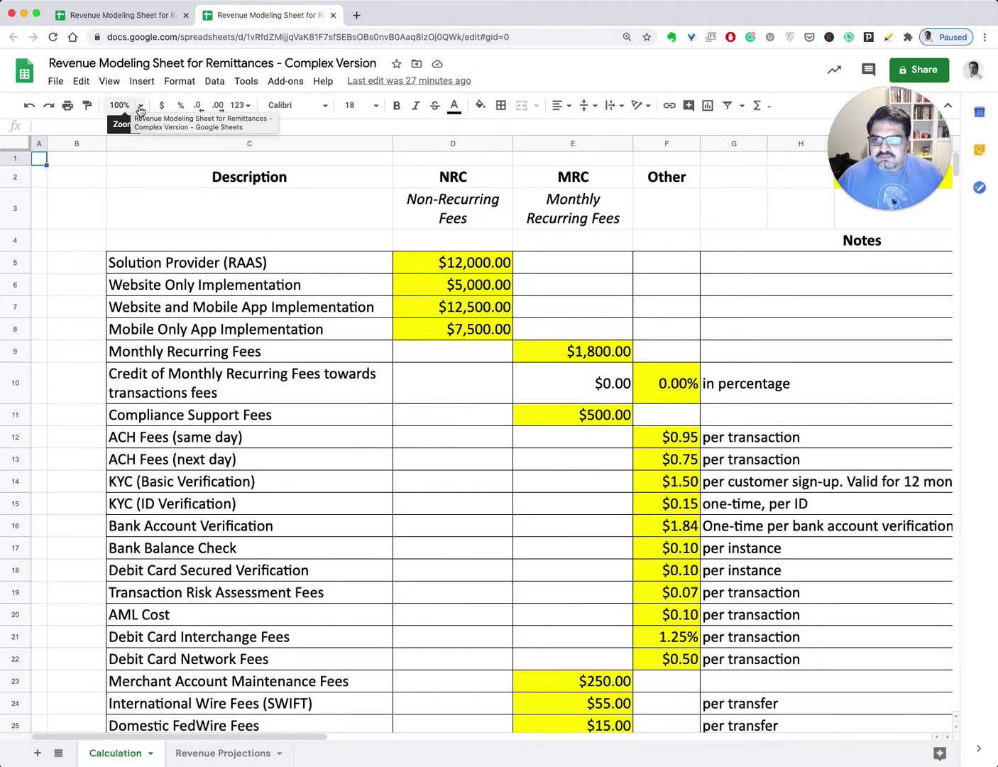
pyautogui.click(142, 107)
pyautogui.click(123, 172)
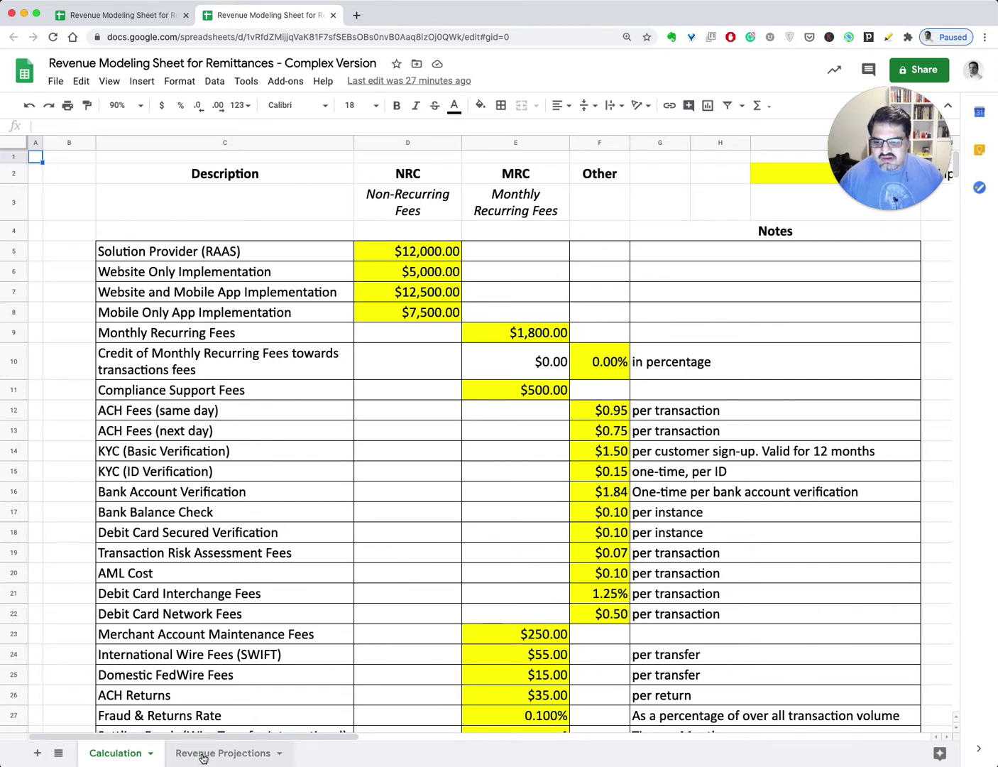
# - Preview Revenue Projections, then return to the Calculation sheet's NRC, MRC and per-transaction fees
pyautogui.click(202, 756)
pyautogui.click(199, 755)
pyautogui.click(126, 757)
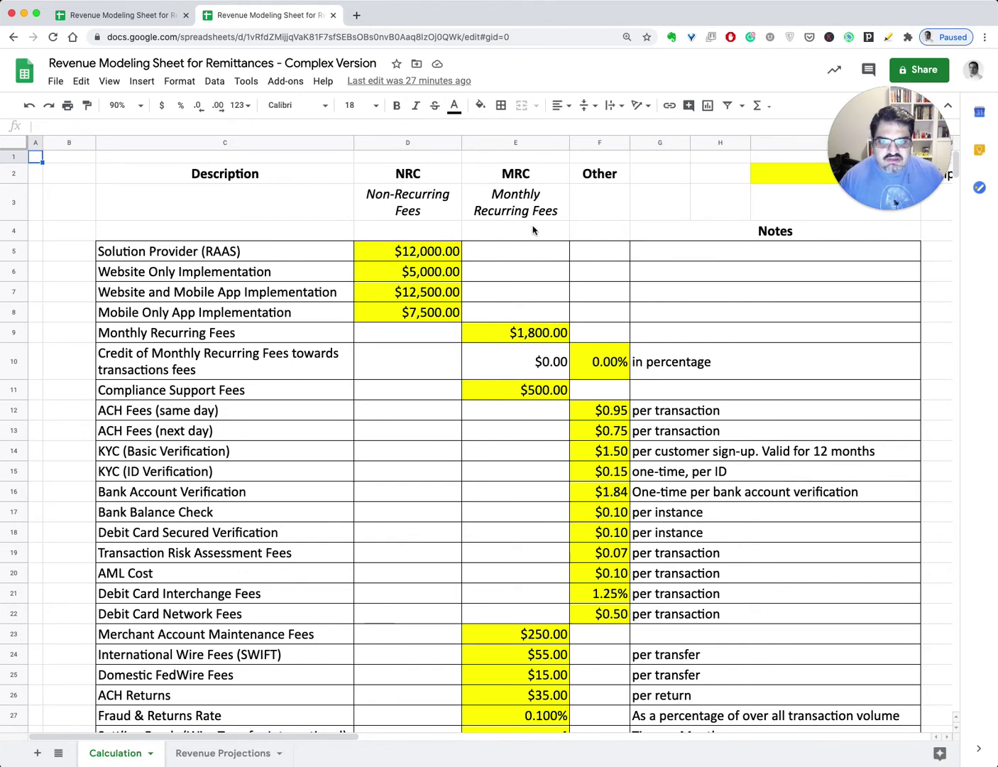
pyautogui.moveTo(842, 165)
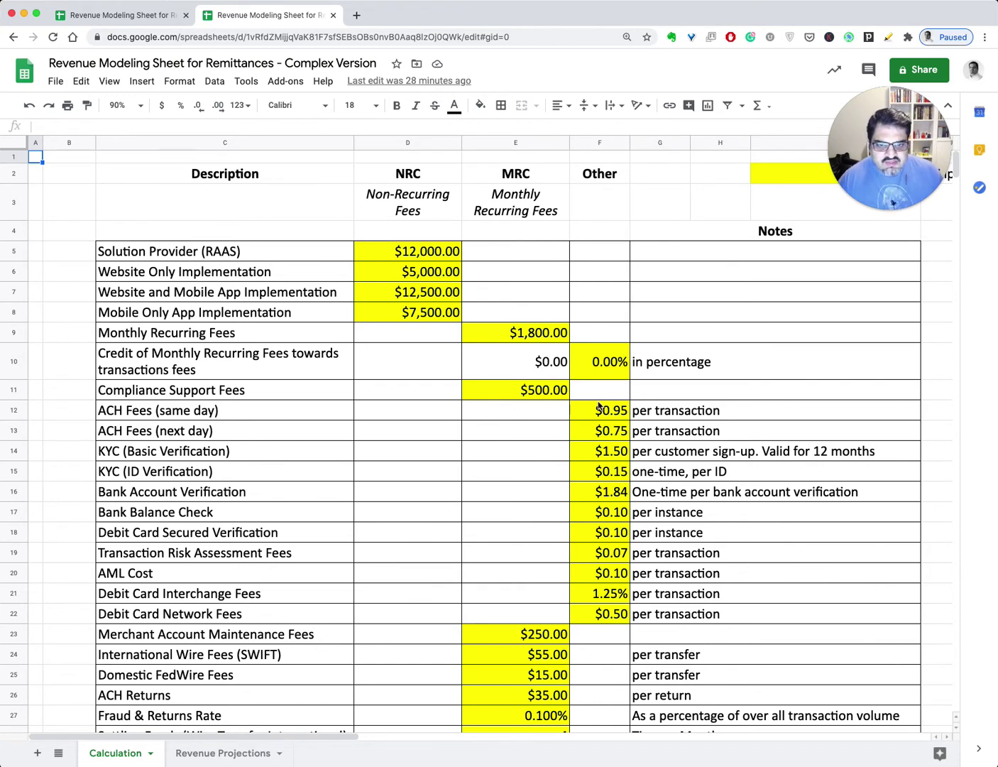
pyautogui.scroll(-2, 586, 477)
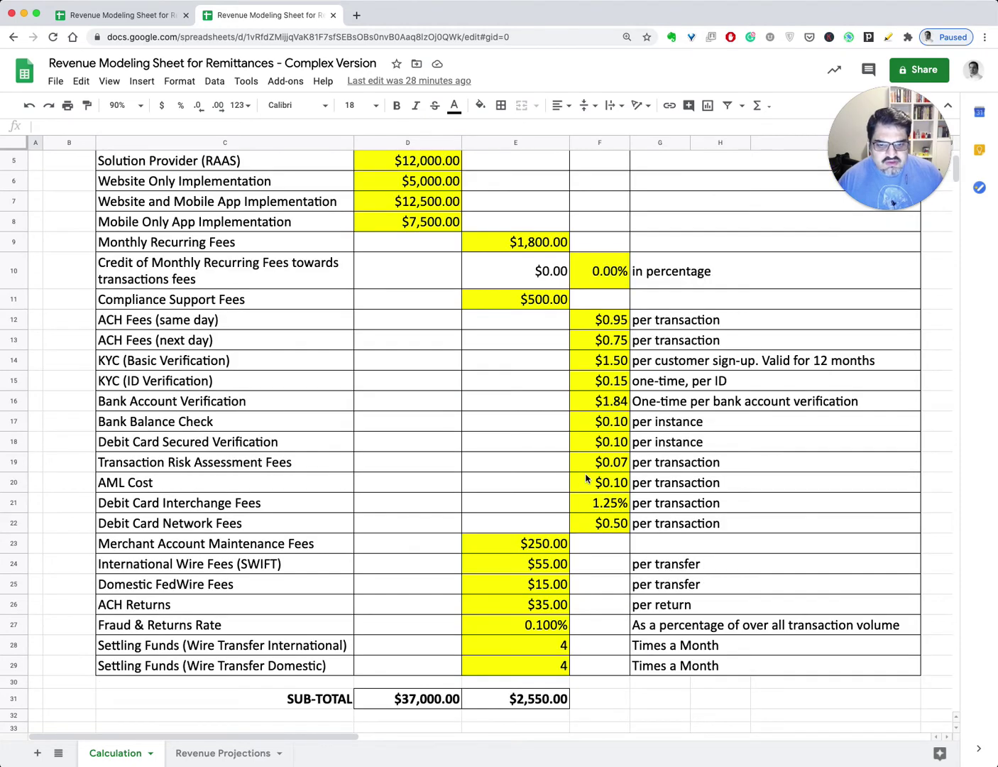
pyautogui.scroll(-8, 586, 479)
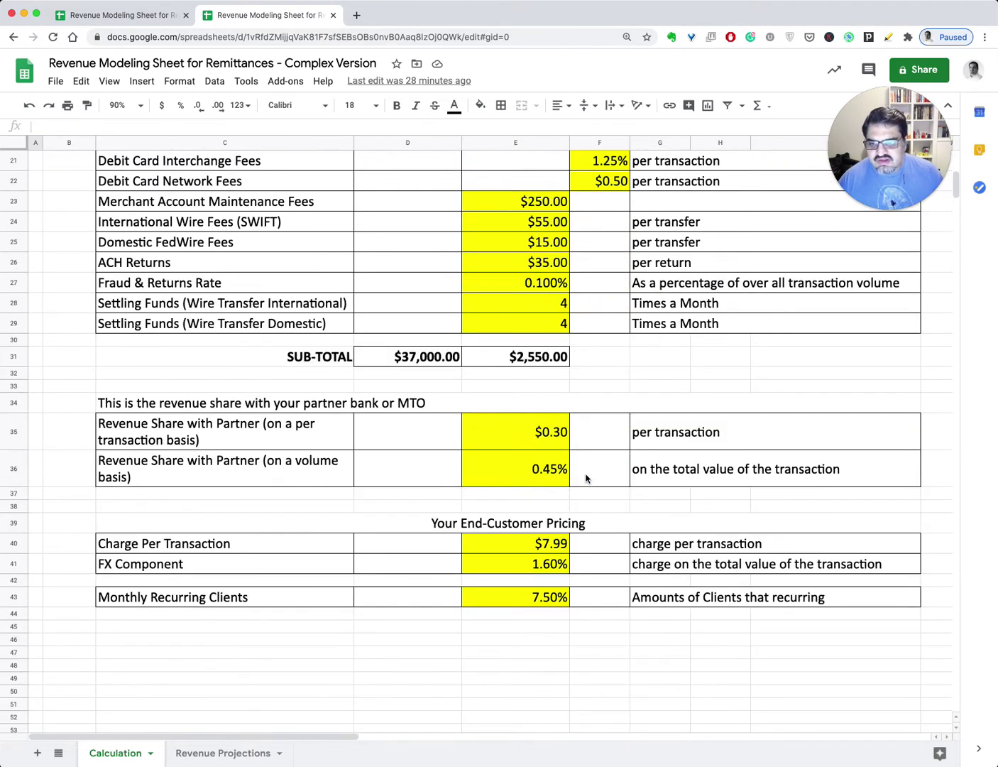
pyautogui.click(520, 434)
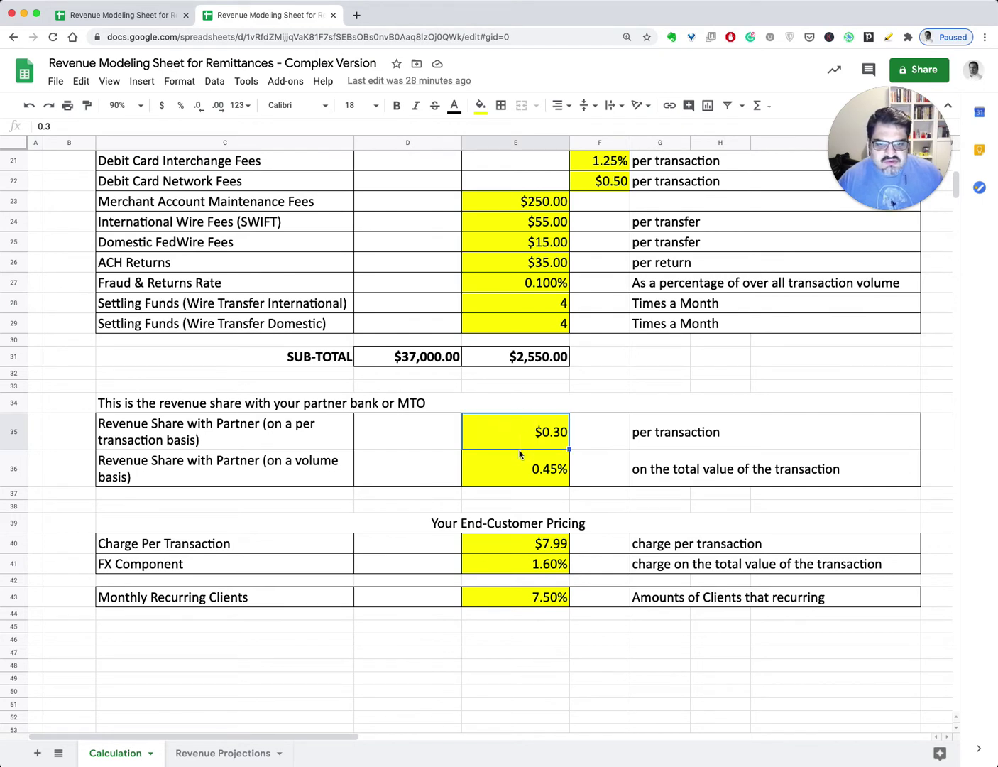
pyautogui.click(524, 468)
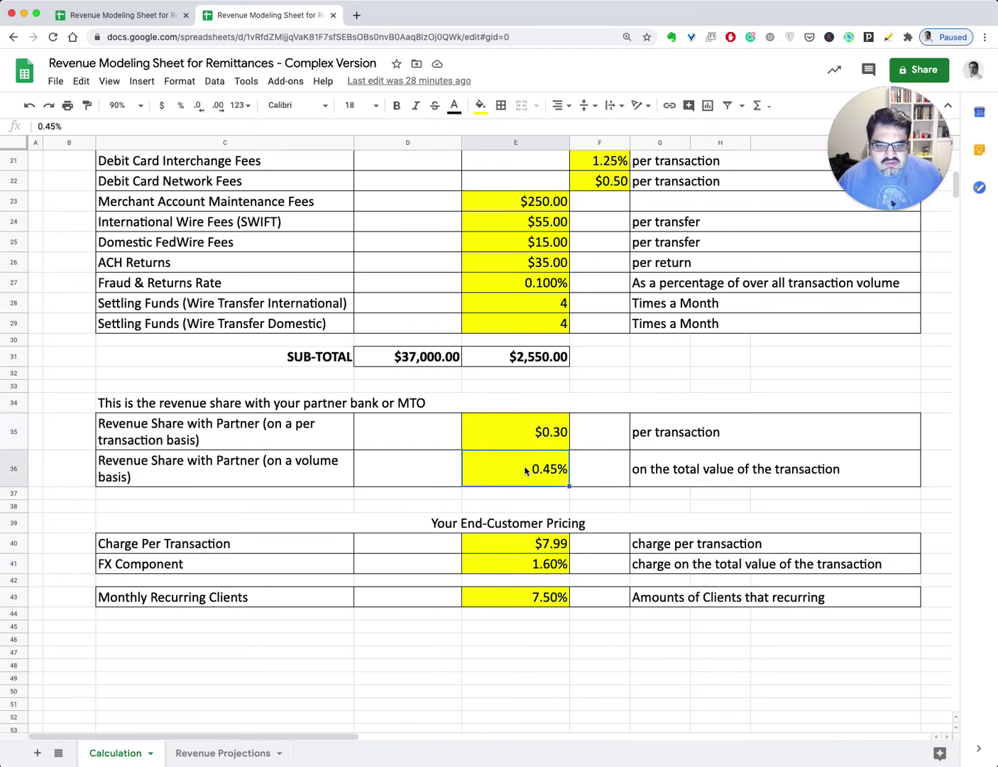
pyautogui.click(520, 544)
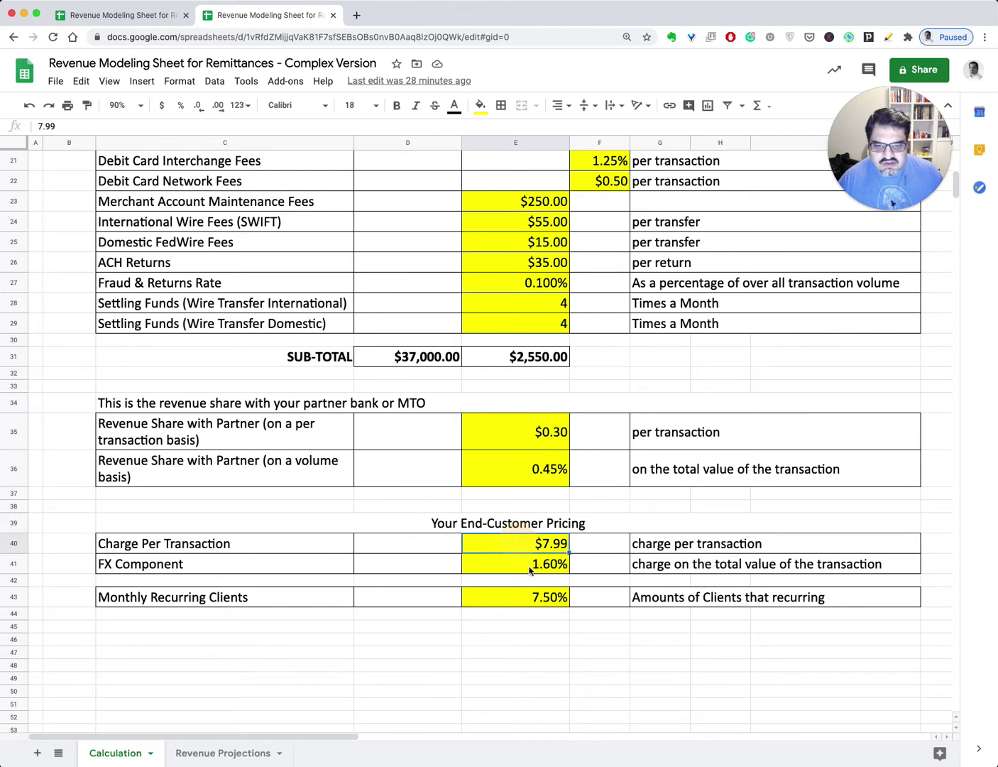
pyautogui.click(518, 565)
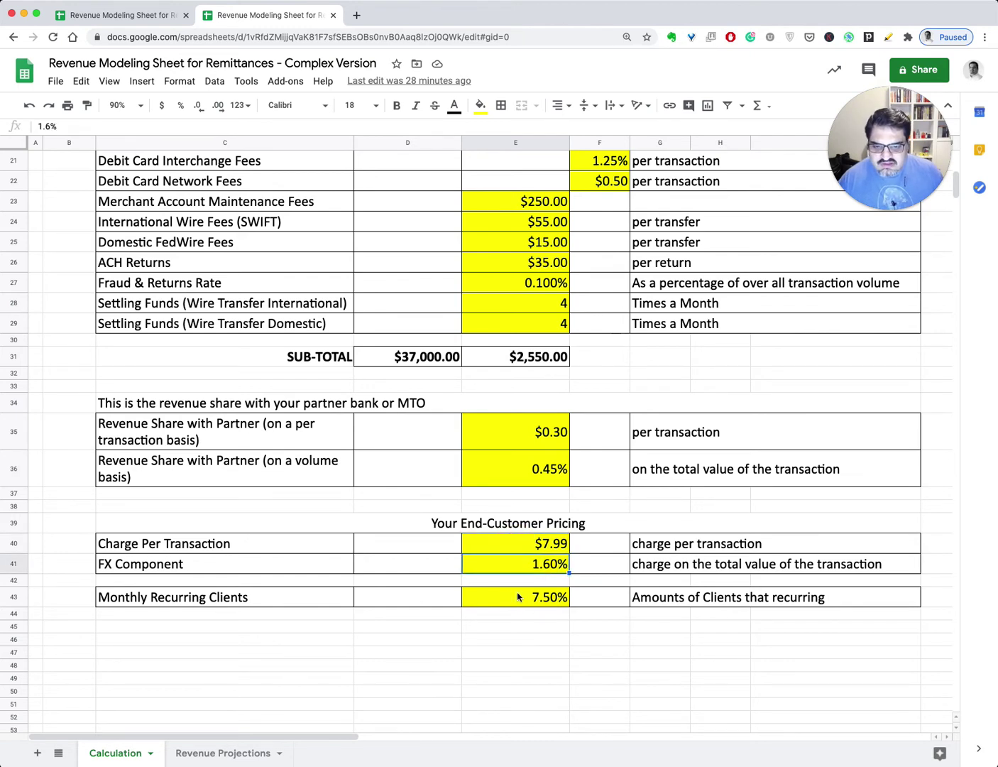
pyautogui.click(538, 599)
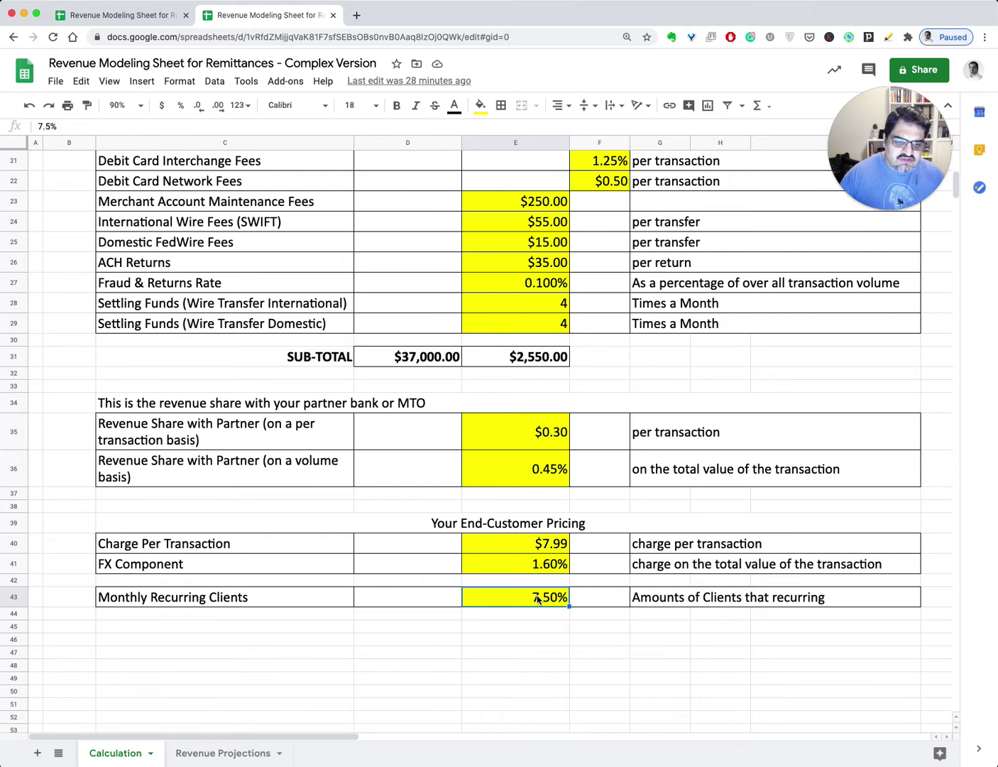
# - Open Revenue Projections and point out Month 1 Transaction Tiers I, II and III
pyautogui.click(223, 752)
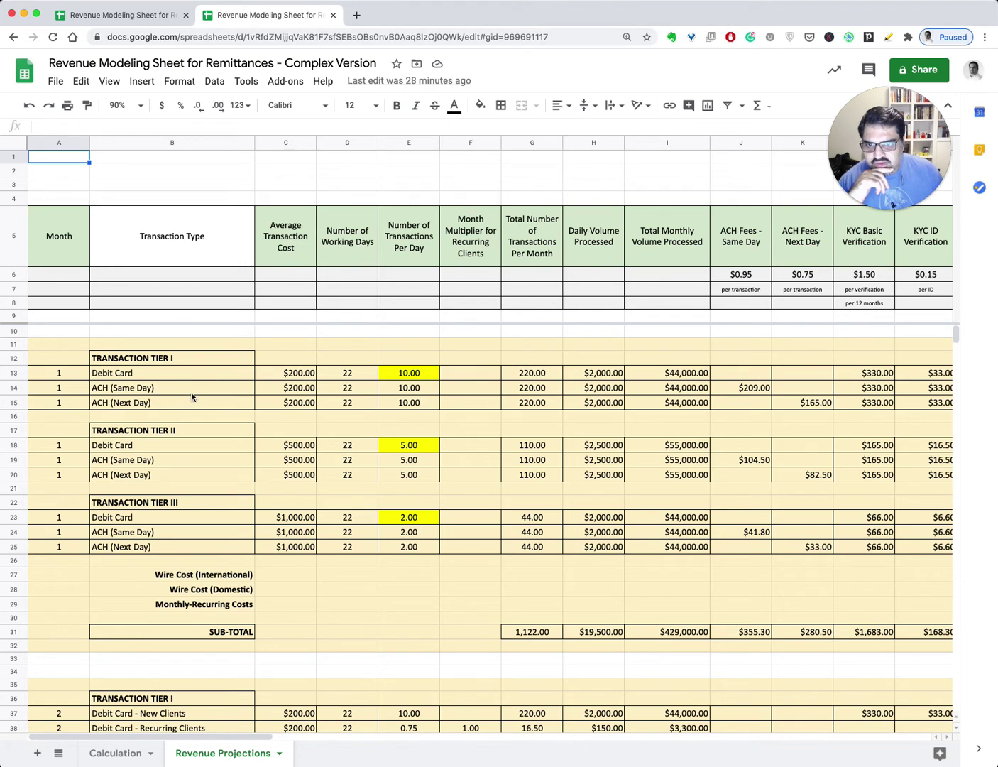
pyautogui.click(123, 362)
pyautogui.click(143, 435)
pyautogui.click(175, 502)
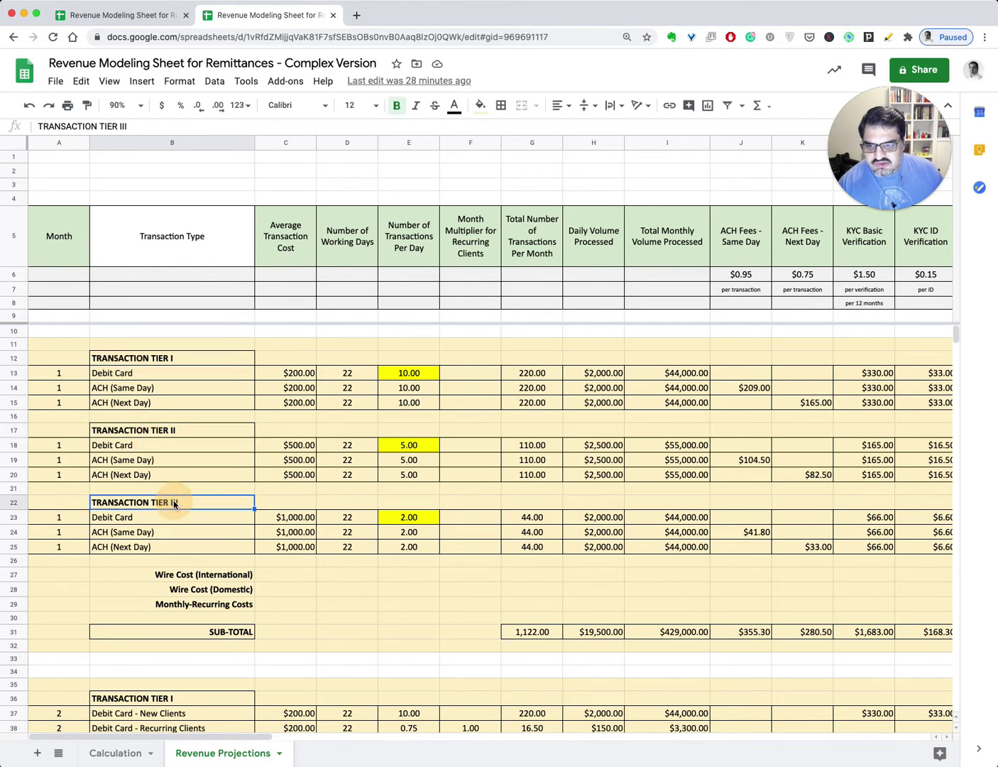
# - Check Tier I and Tier II debit card average costs and Tier I transactions per day
pyautogui.click(290, 374)
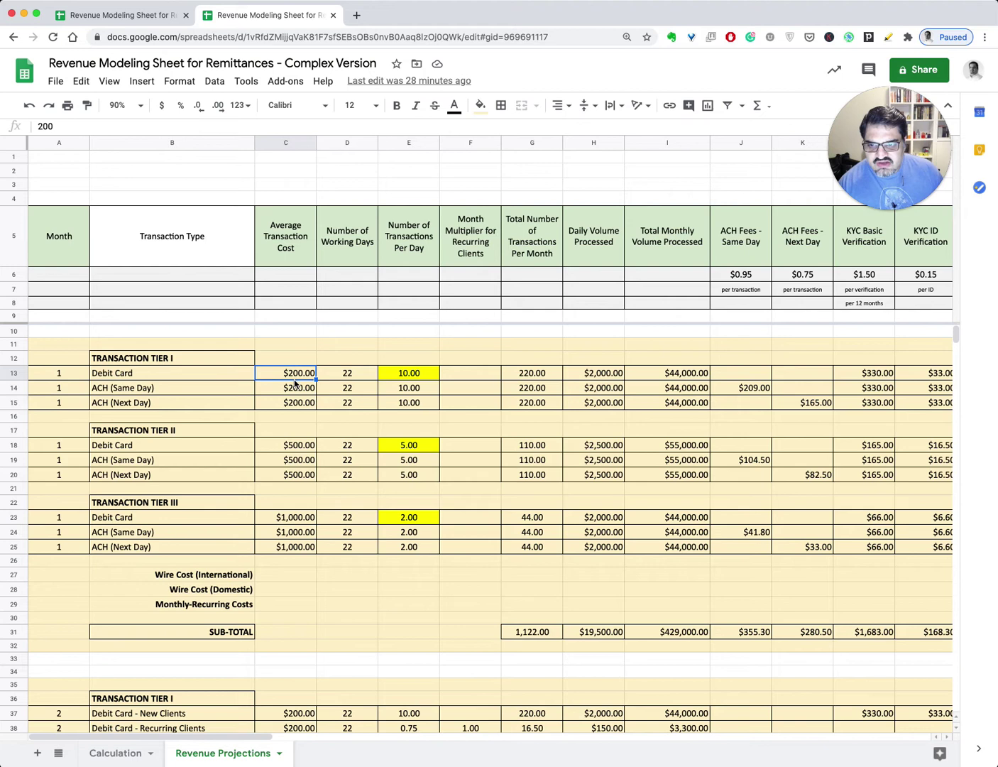
pyautogui.click(292, 450)
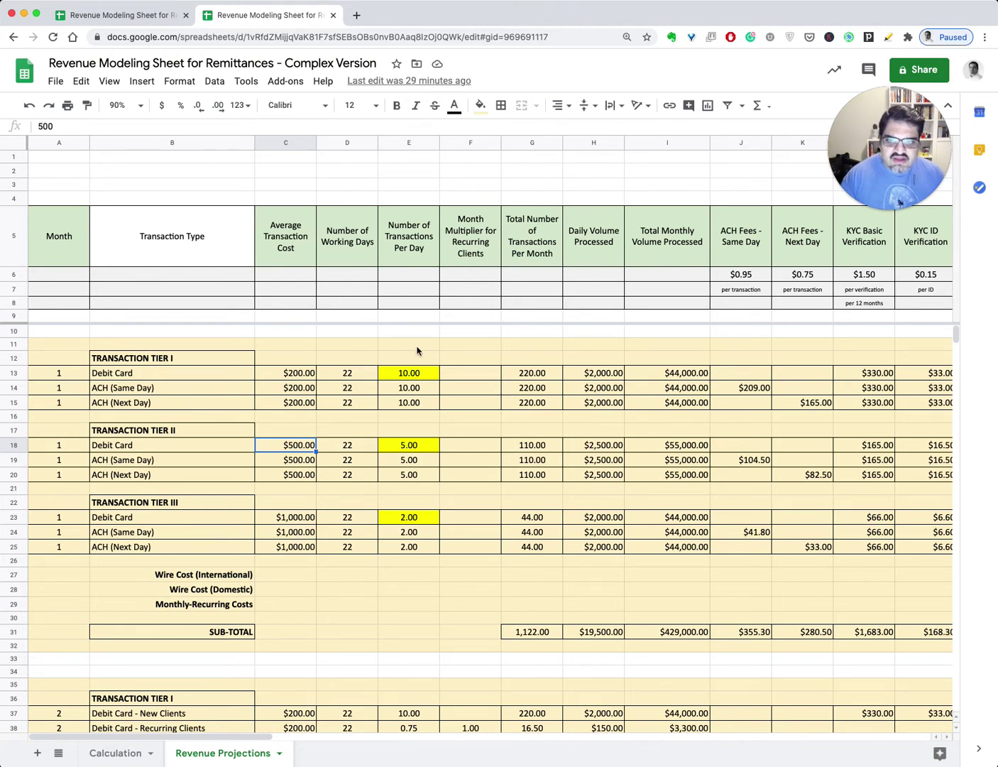
pyautogui.click(417, 376)
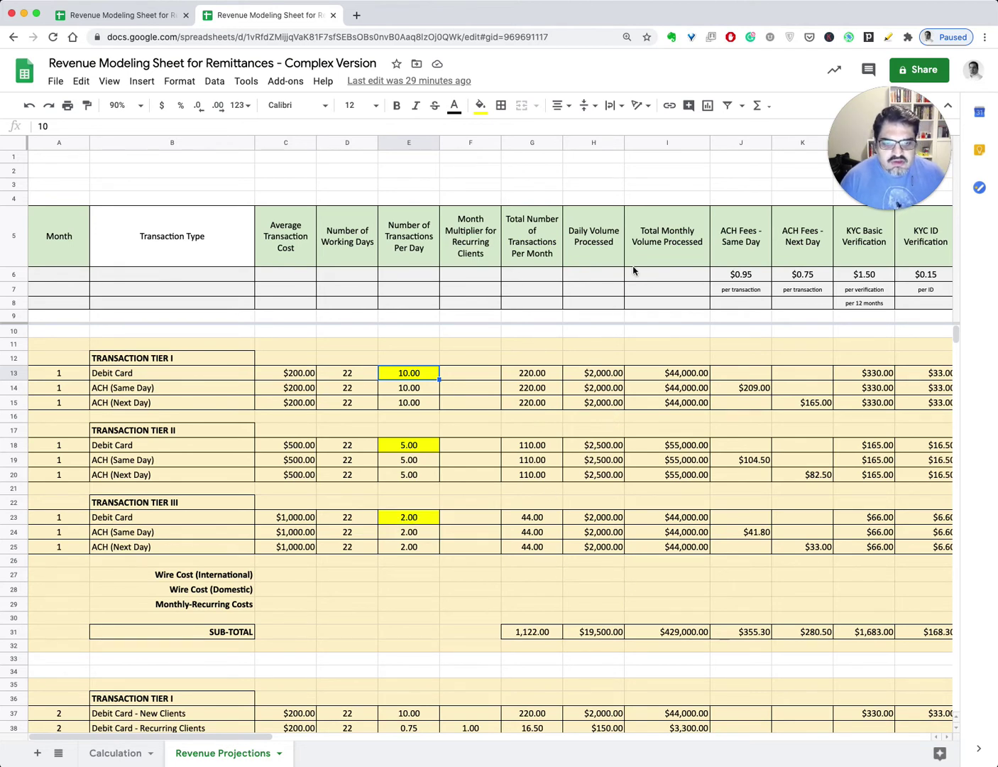
pyautogui.moveTo(224, 741); pyautogui.dragTo(383, 744)
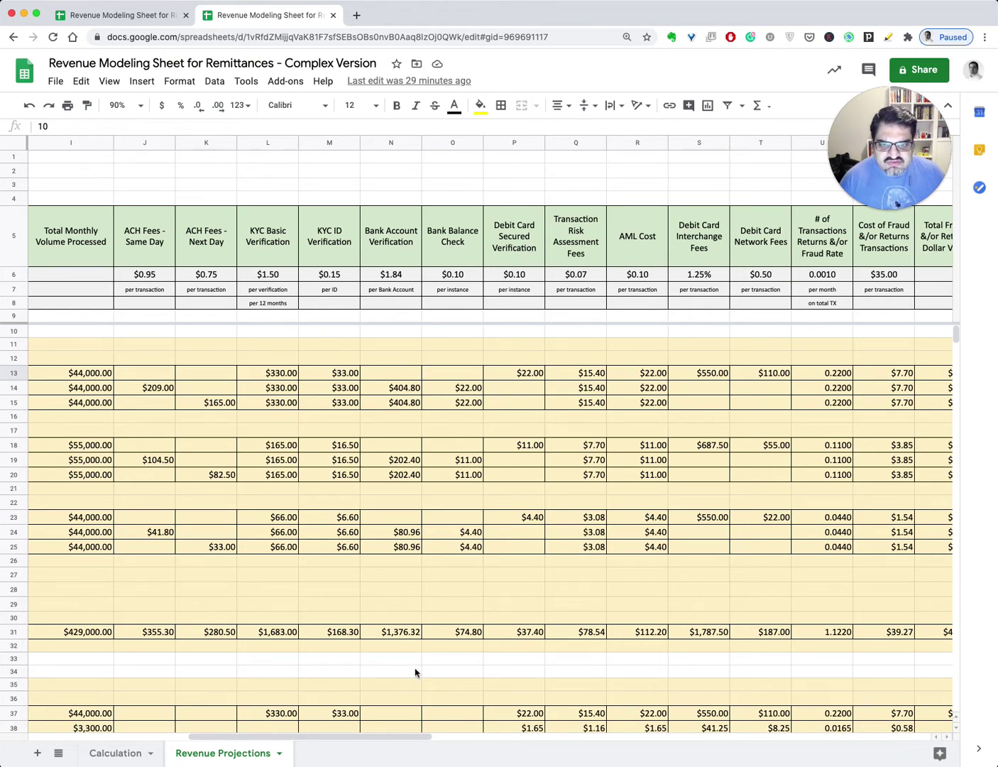
pyautogui.moveTo(309, 741); pyautogui.dragTo(568, 740)
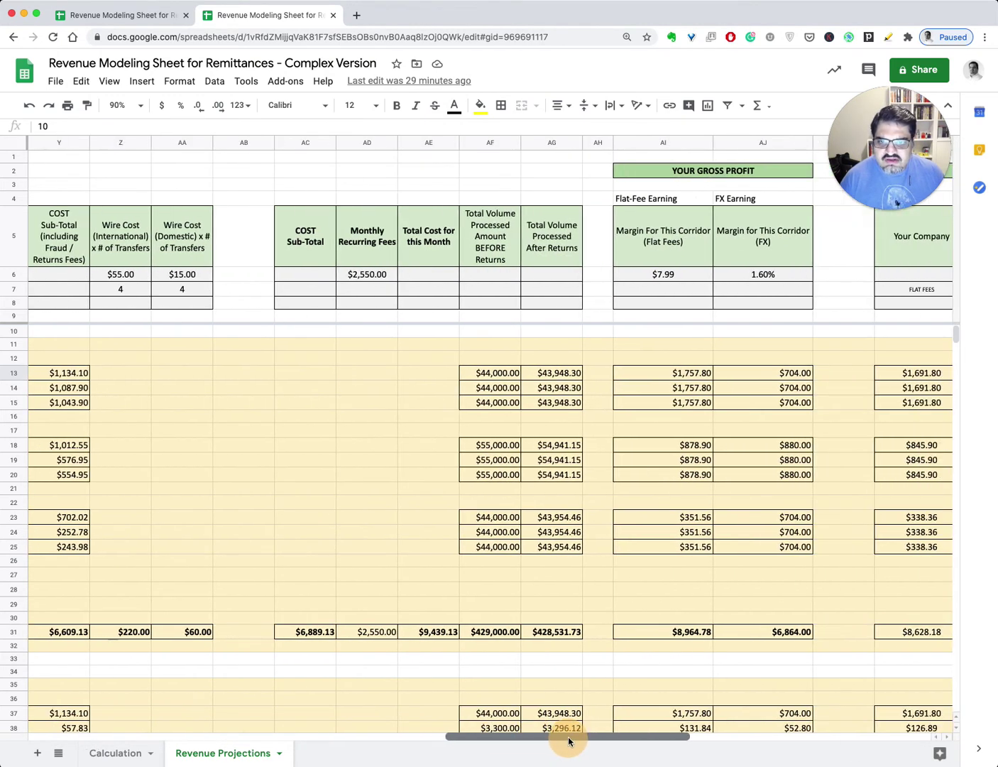
pyautogui.click(316, 632)
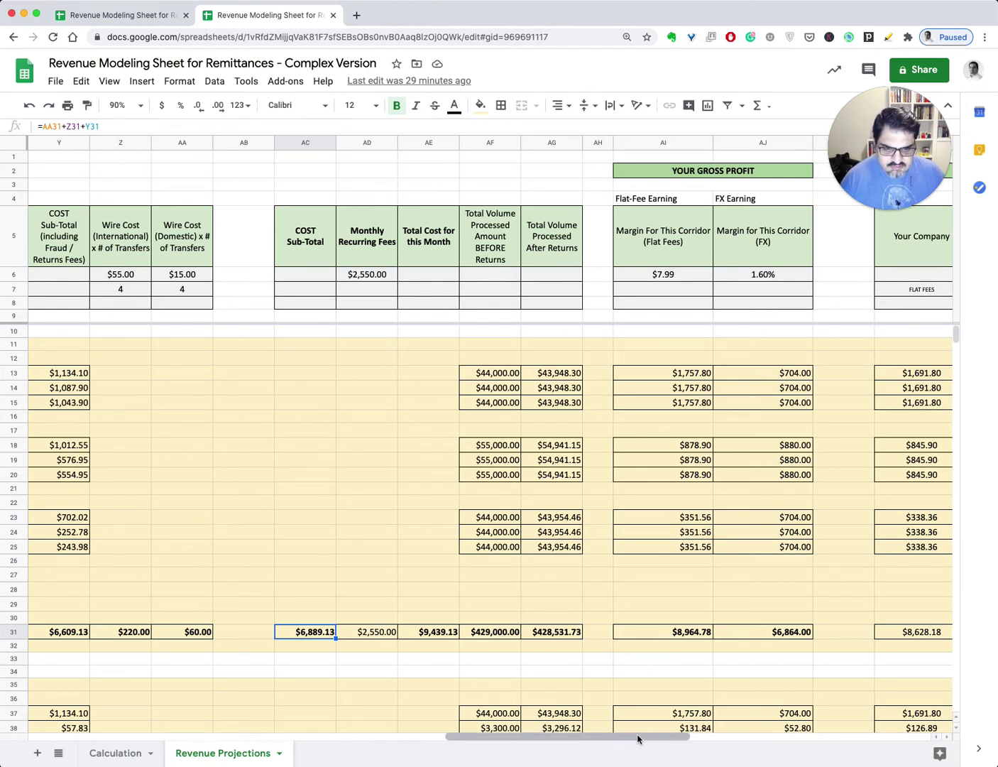
pyautogui.moveTo(638, 739); pyautogui.dragTo(708, 741)
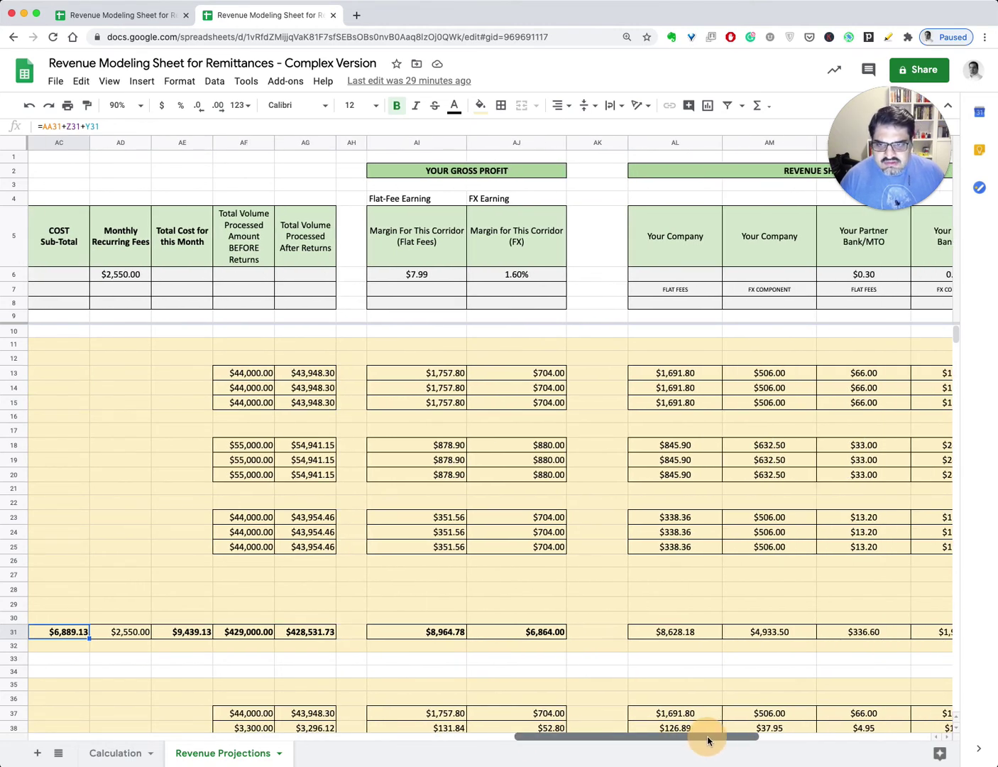
pyautogui.moveTo(708, 741); pyautogui.dragTo(774, 739)
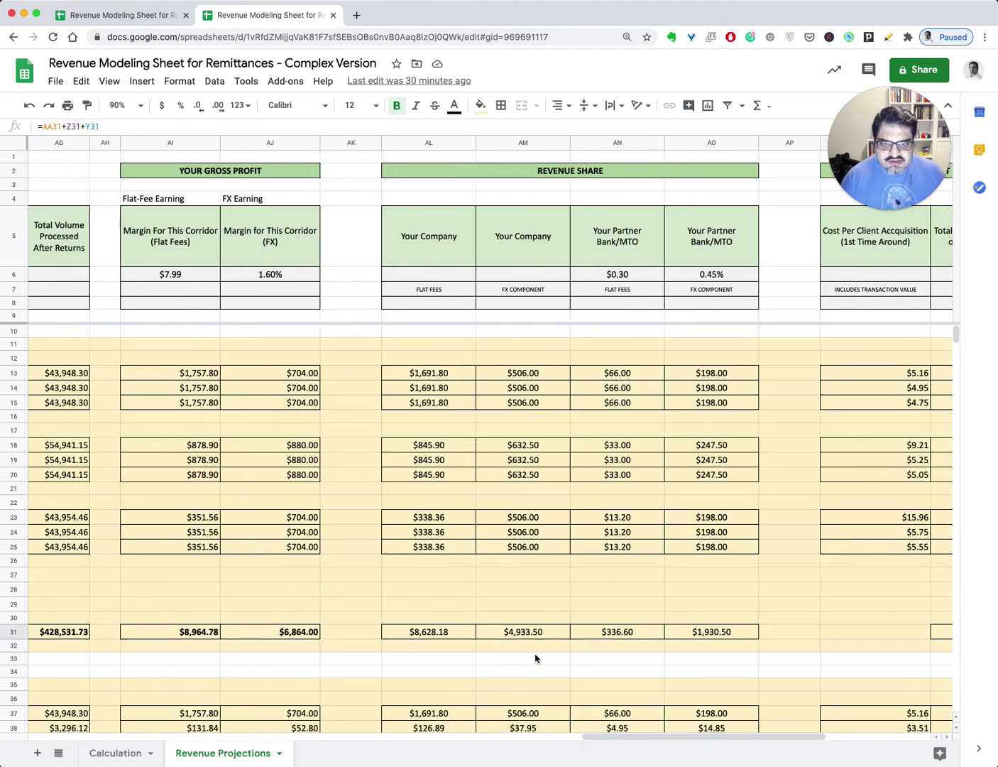
pyautogui.moveTo(720, 736); pyautogui.dragTo(822, 749)
pyautogui.click(652, 635)
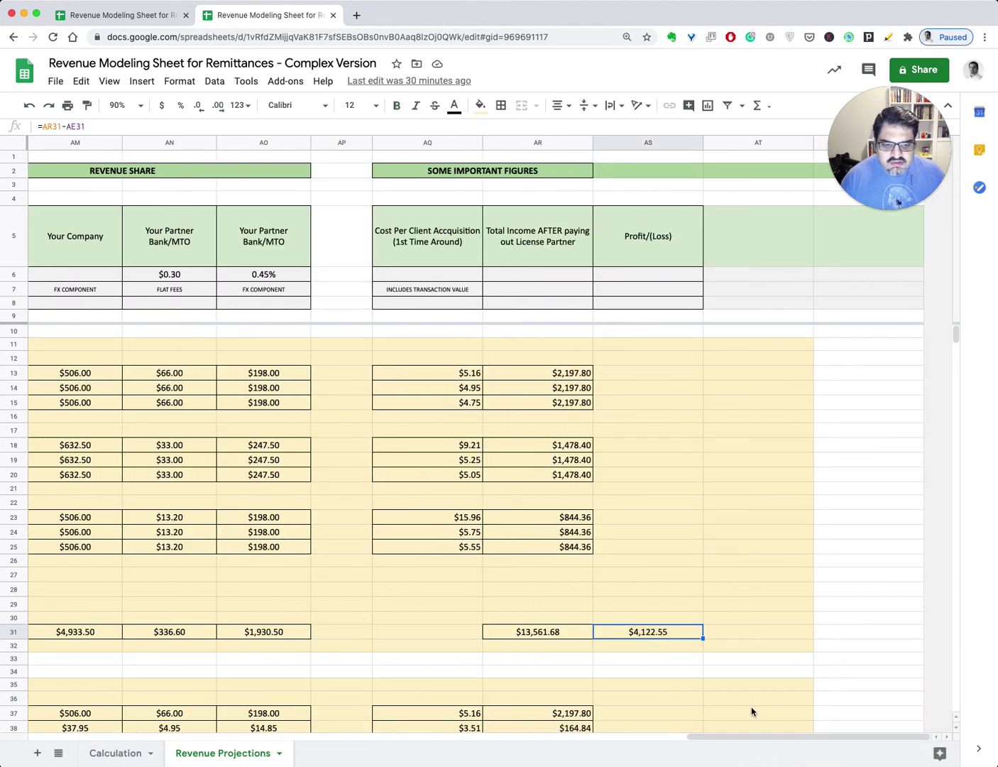
pyautogui.moveTo(720, 739); pyautogui.dragTo(26, 736)
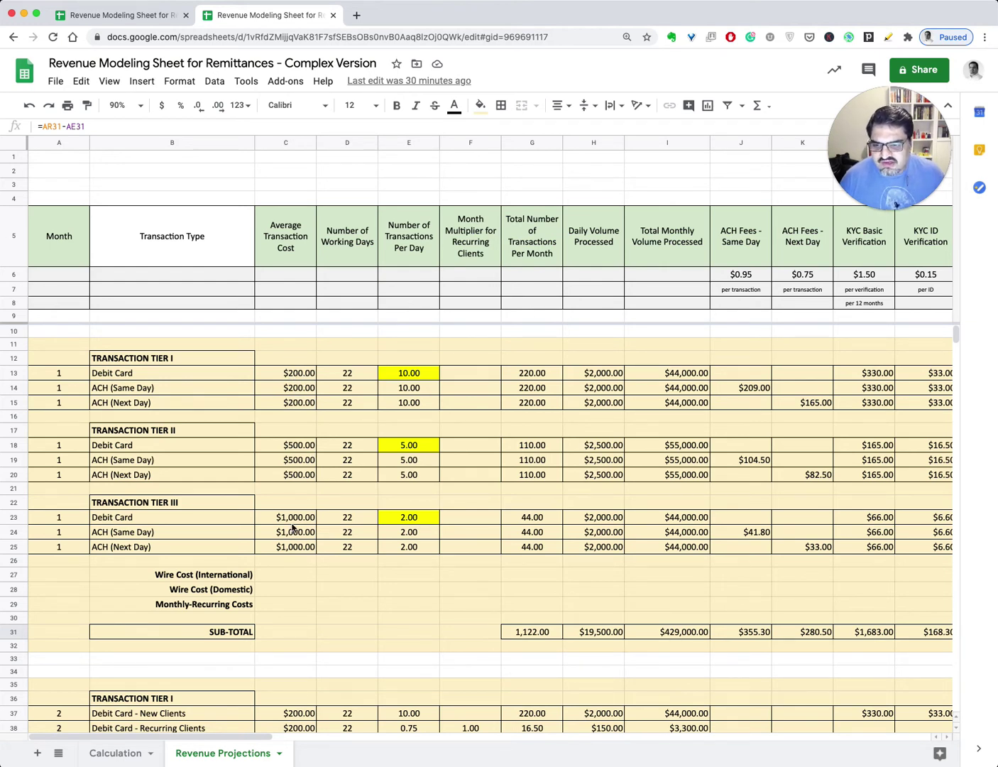
# - Point out the month 2 Debit Card new and recurring client rows, then check the 7.50% rate
pyautogui.scroll(-10, 291, 526)
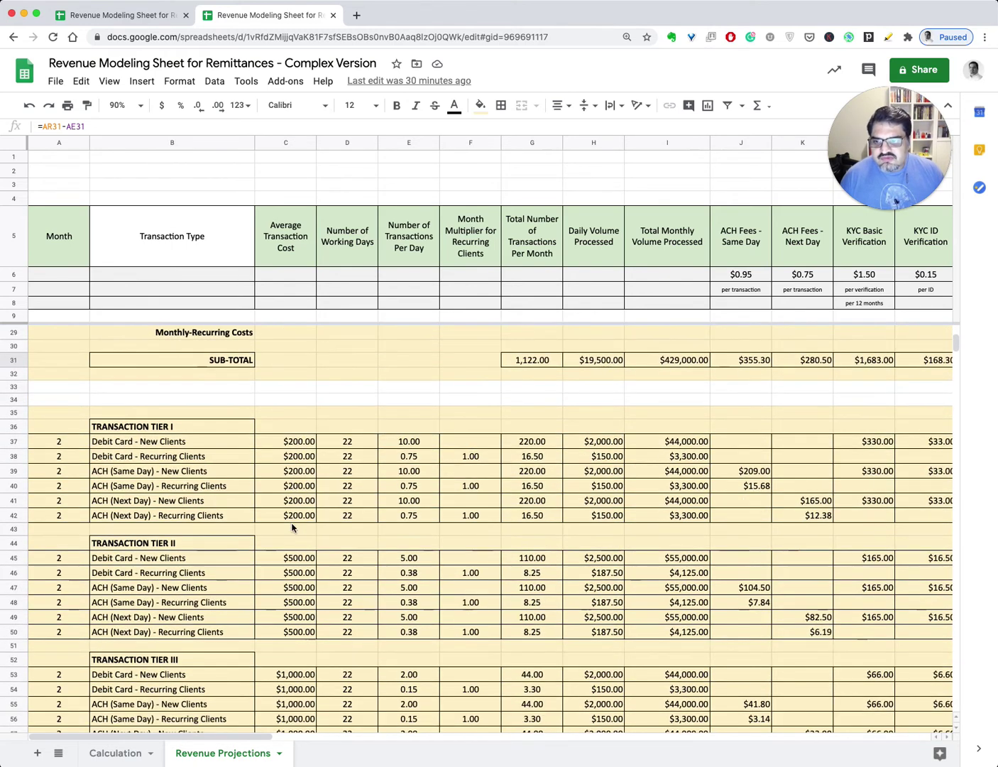
pyautogui.scroll(-2, 122, 432)
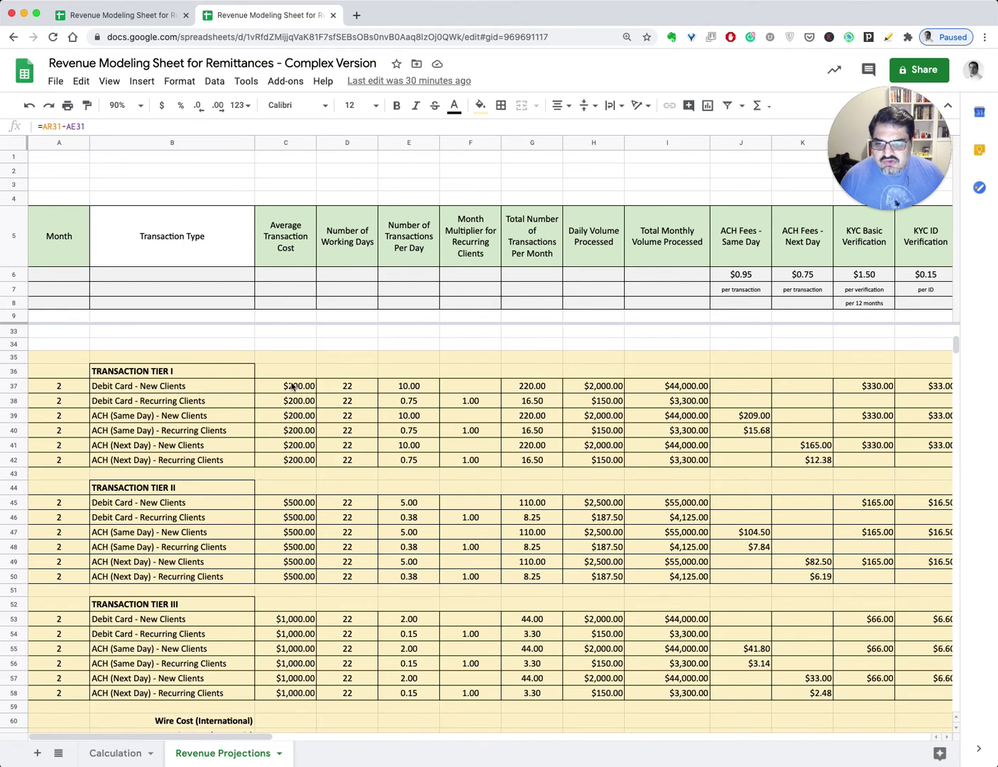
pyautogui.click(203, 385)
pyautogui.click(204, 402)
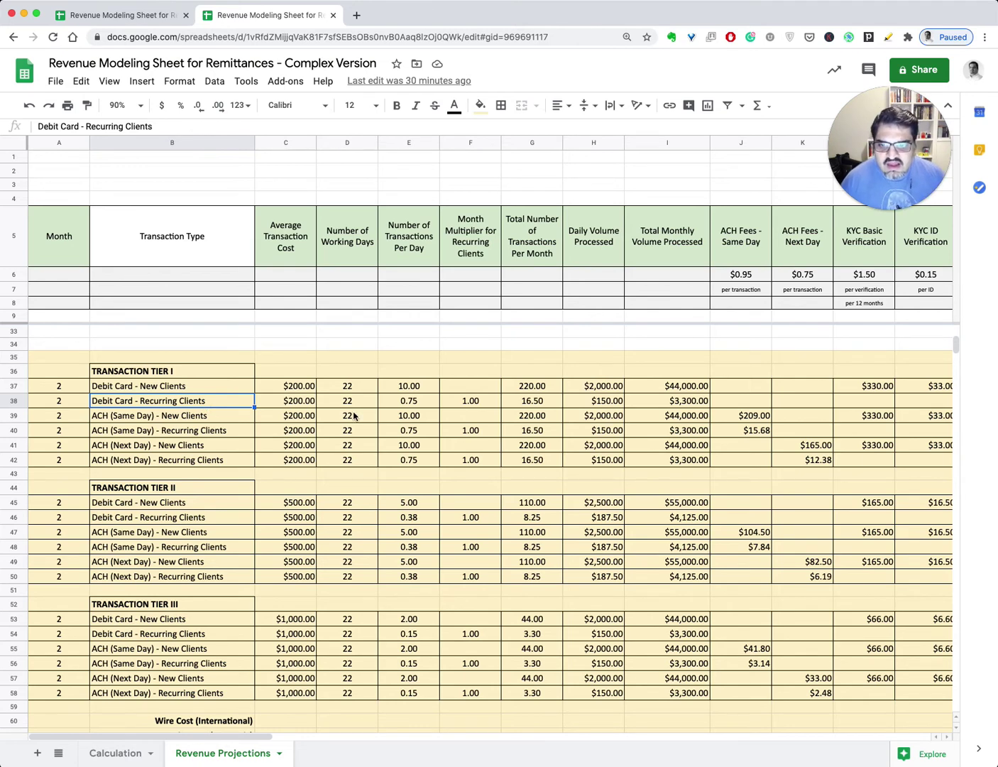
pyautogui.click(128, 752)
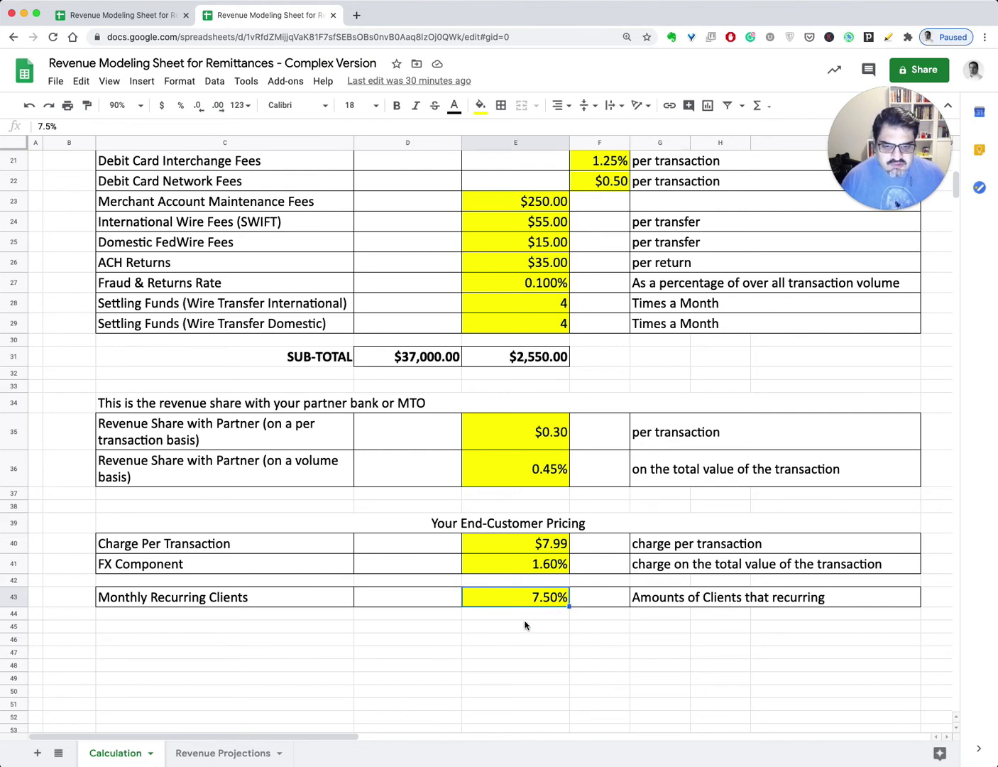
# - Return to Revenue Projections to view Month 2 Tier I recurring clients (0.75 daily, 16.50 monthly)
pyautogui.click(235, 753)
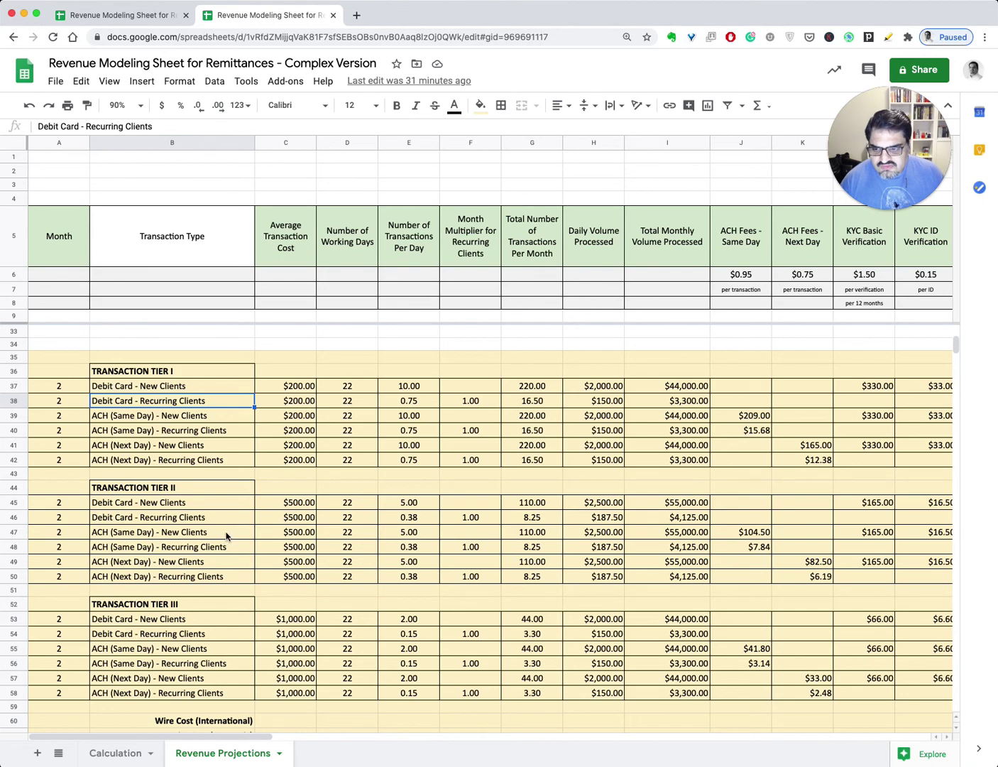
pyautogui.scroll(-5, 226, 533)
pyautogui.scroll(-10, 226, 533)
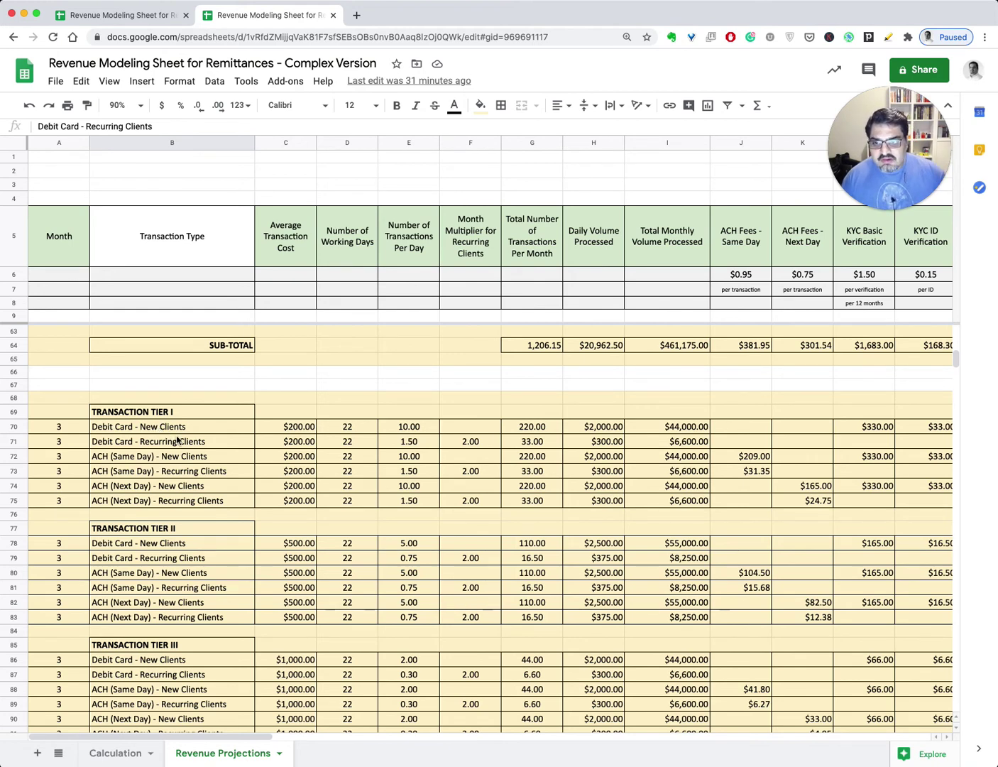
pyautogui.scroll(-15, 176, 440)
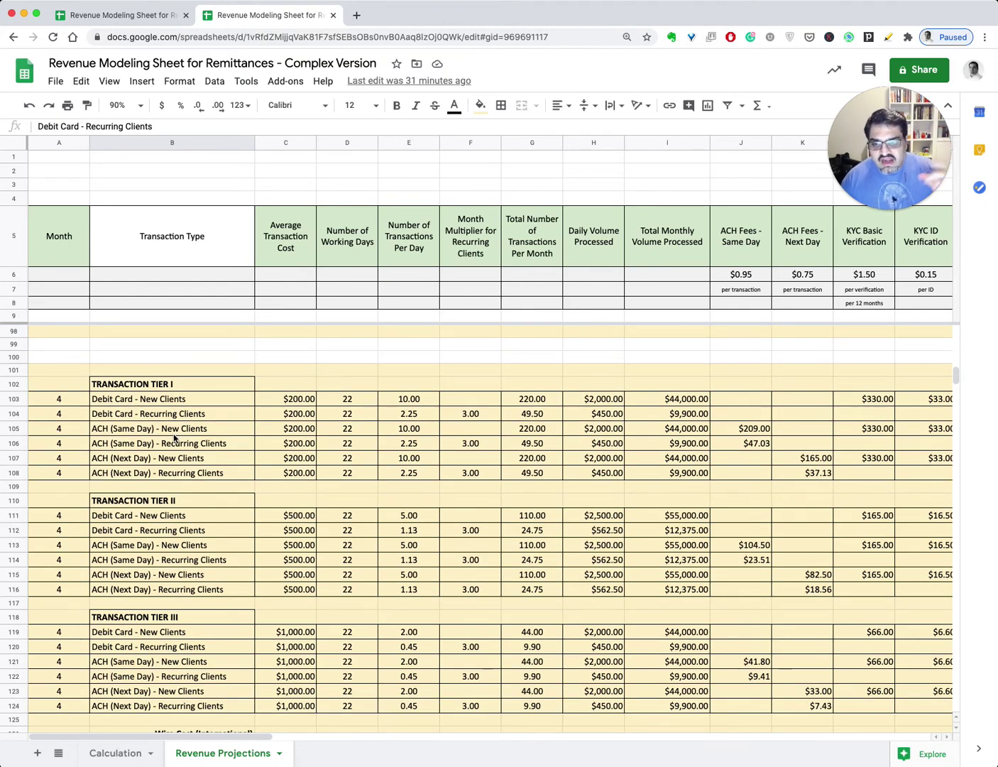
pyautogui.scroll(-20, 174, 439)
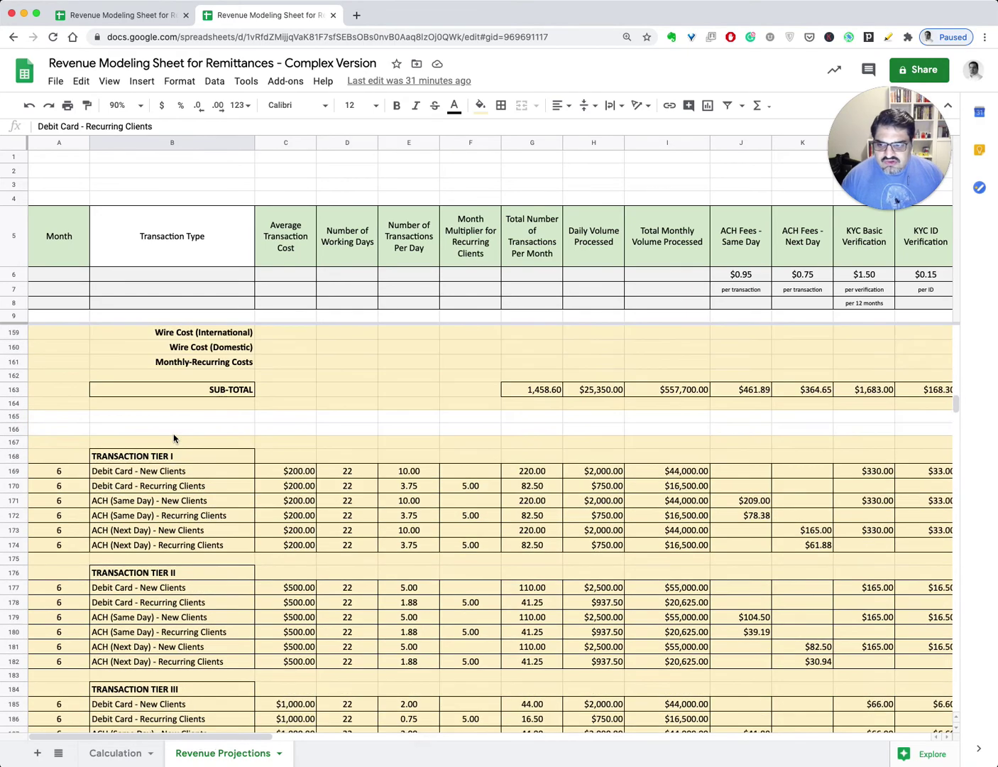
pyautogui.scroll(-20, 174, 438)
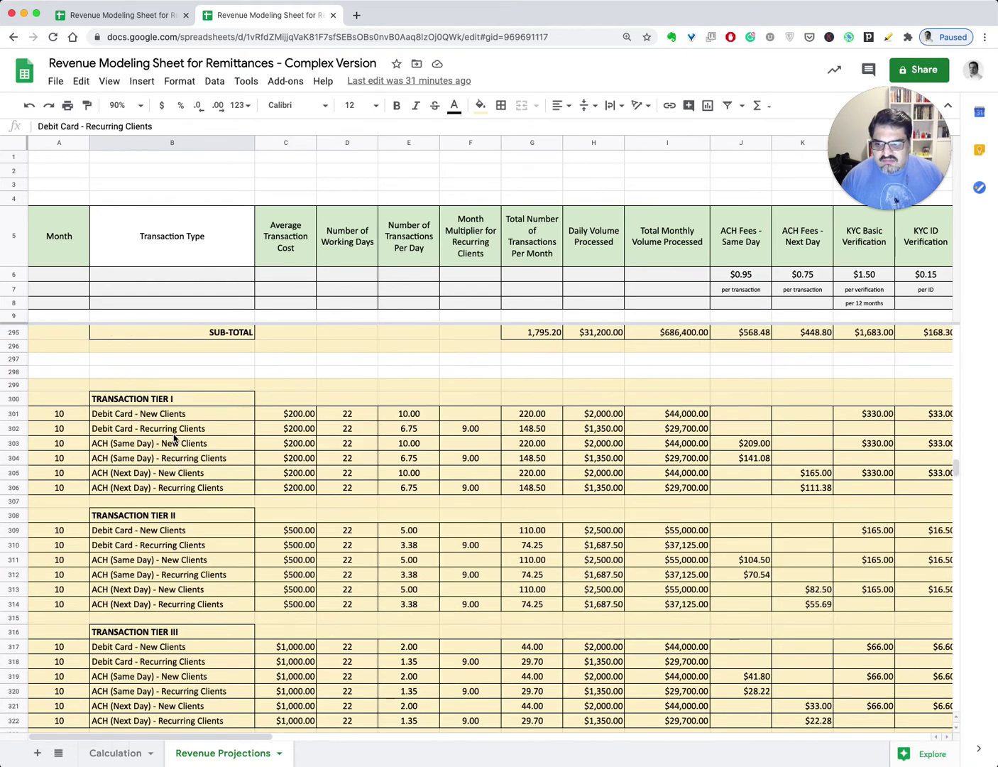
pyautogui.scroll(-6, 174, 439)
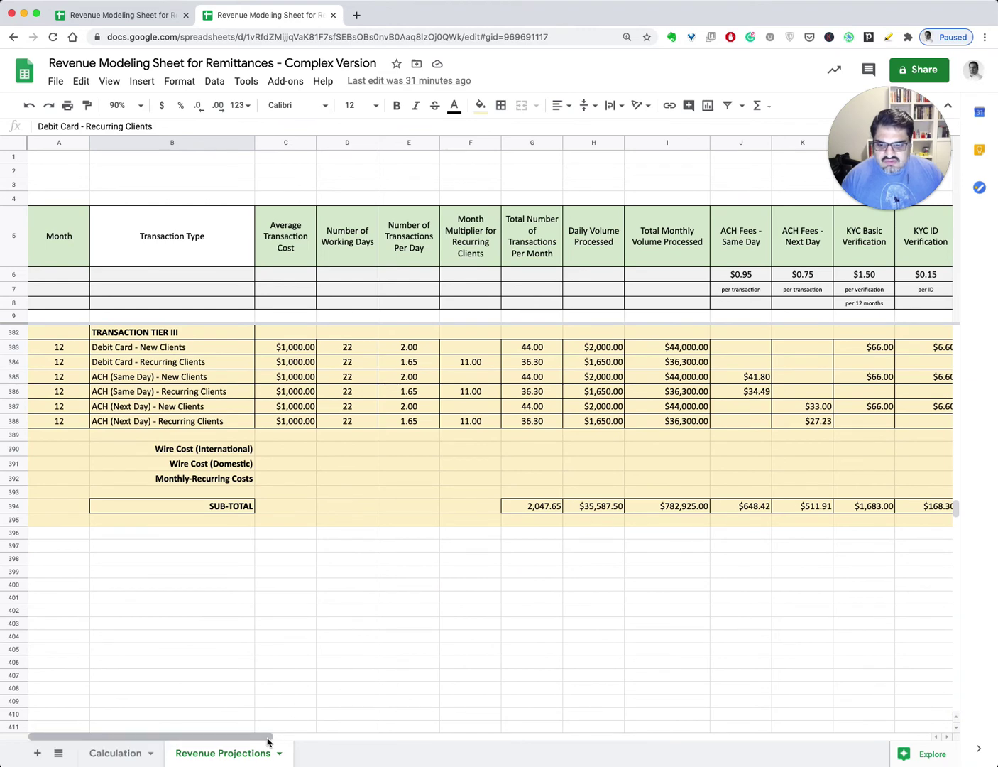
pyautogui.moveTo(279, 735); pyautogui.dragTo(983, 757)
pyautogui.click(641, 509)
pyautogui.moveTo(896, 735); pyautogui.dragTo(76, 653)
pyautogui.scroll(10, 81, 653)
pyautogui.scroll(20, 133, 589)
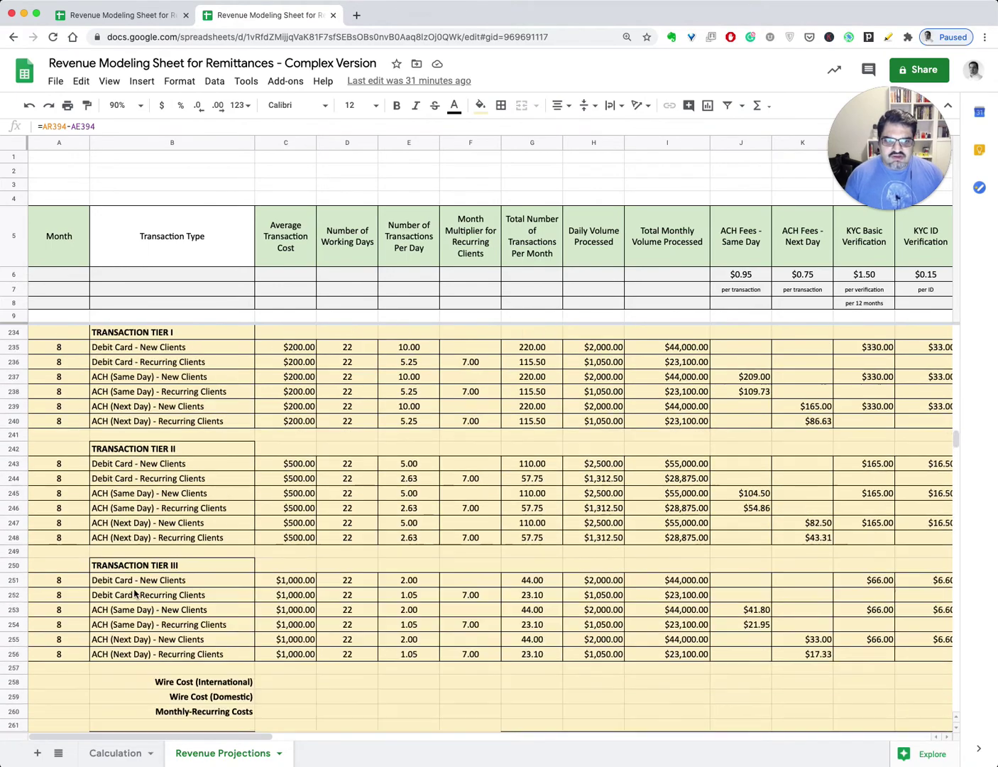
pyautogui.scroll(20, 134, 593)
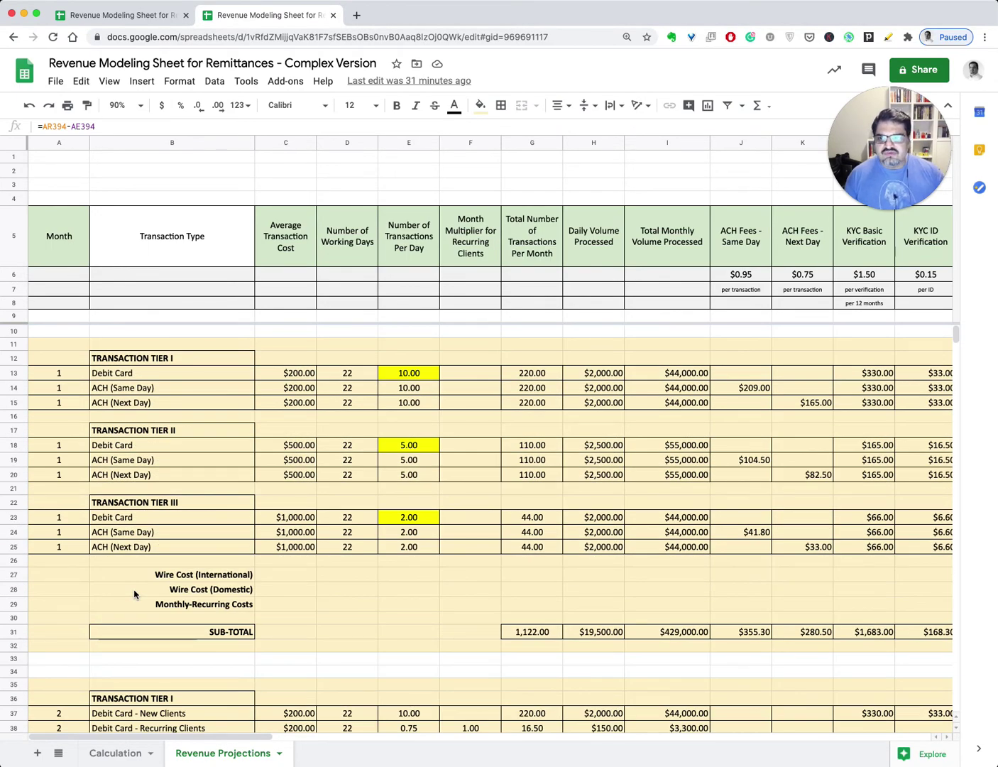
# - Glance at Calculation, then set the Revenue Projections sheet zoom from 90% to 100%
pyautogui.click(112, 755)
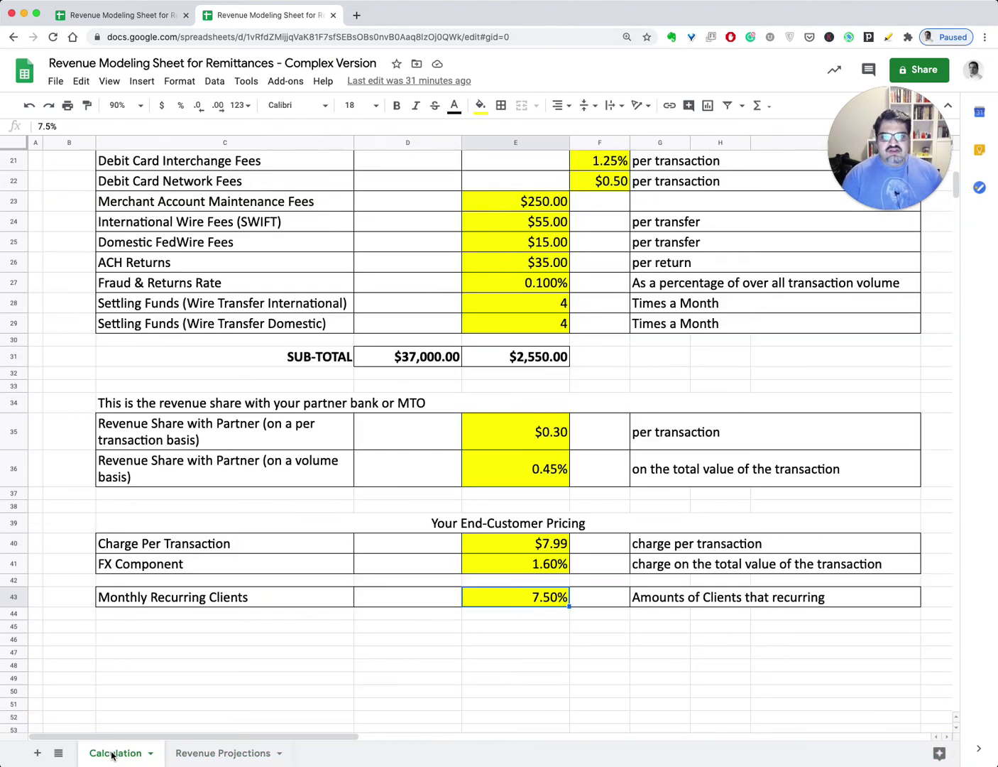
pyautogui.scroll(7, 223, 619)
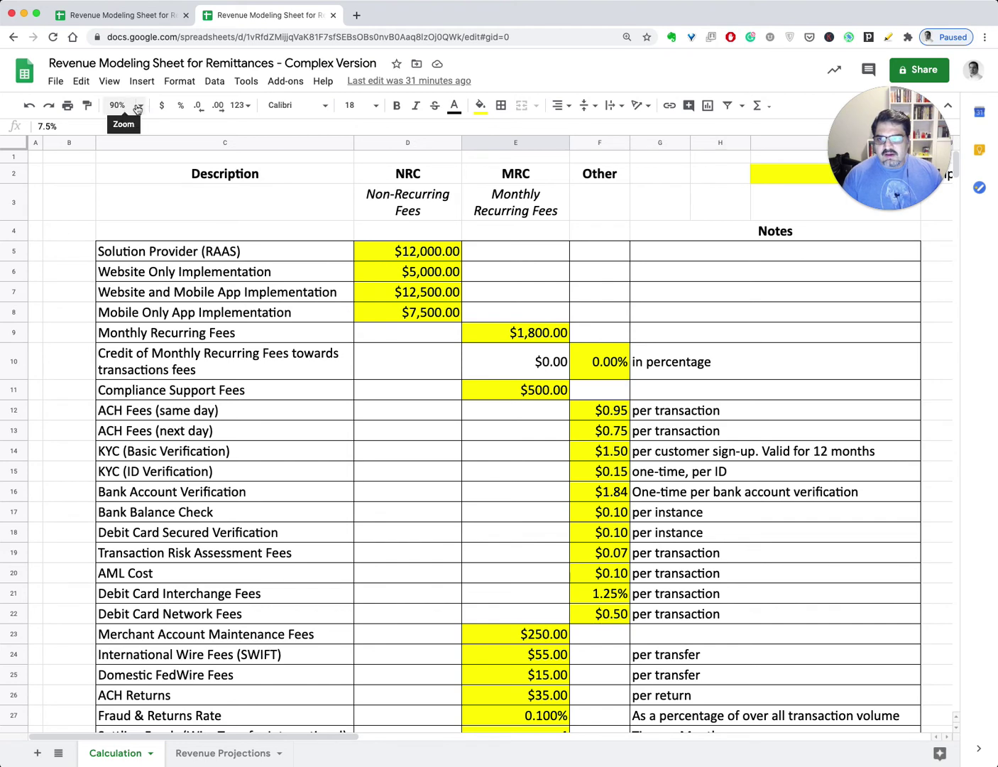
pyautogui.click(220, 754)
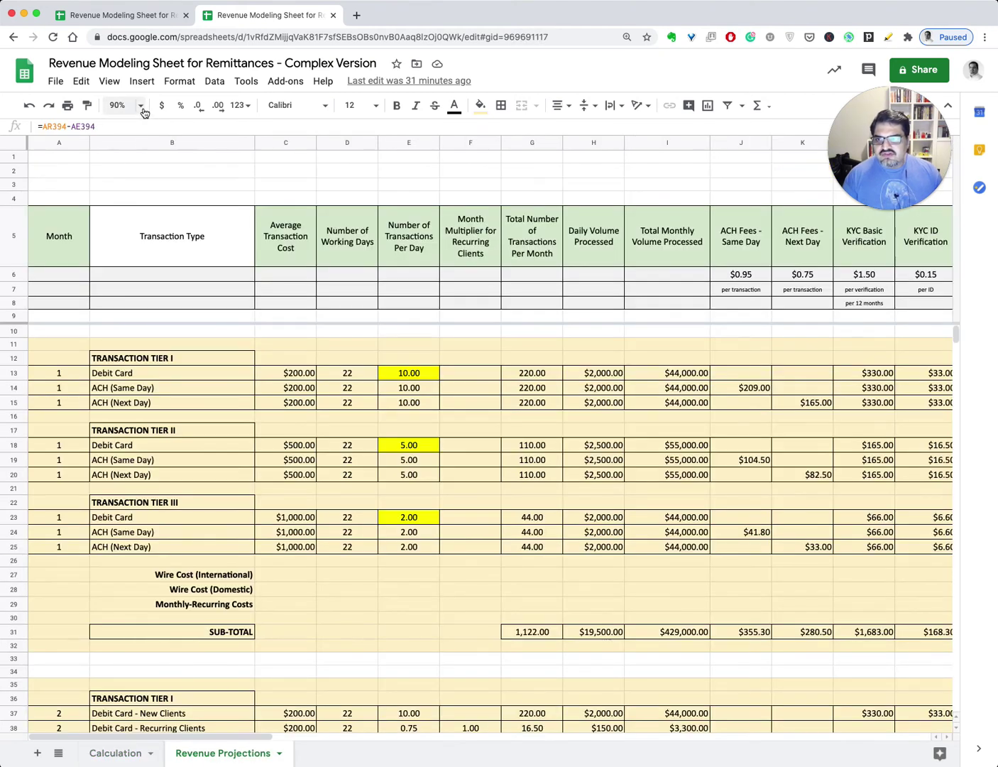
pyautogui.click(143, 111)
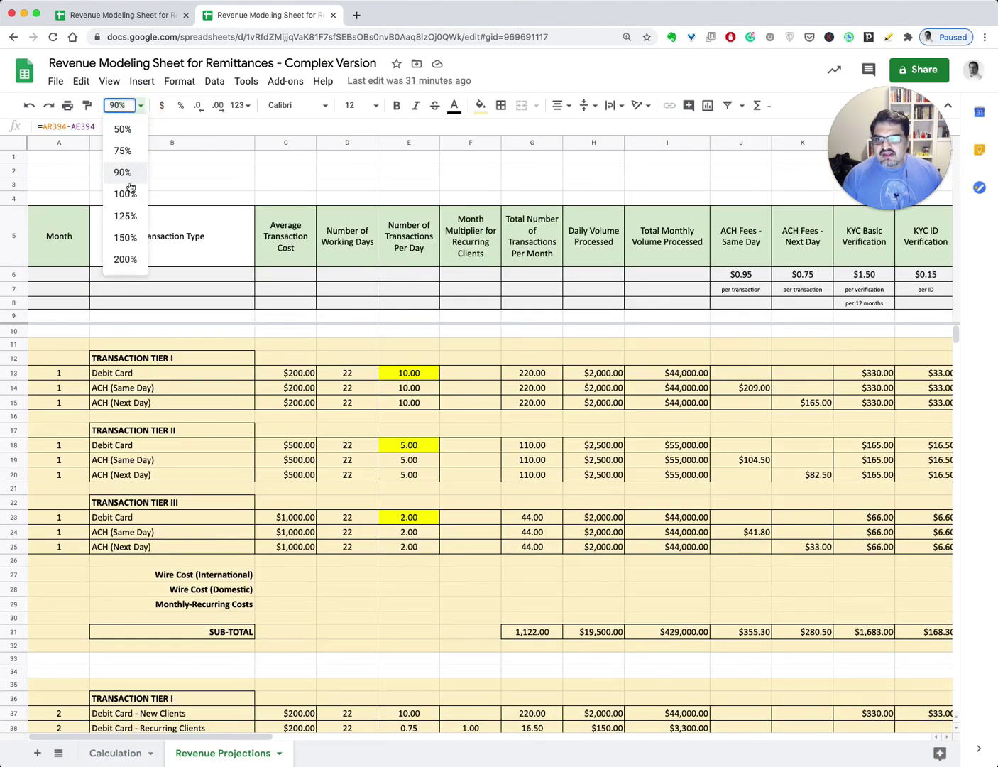
pyautogui.click(126, 195)
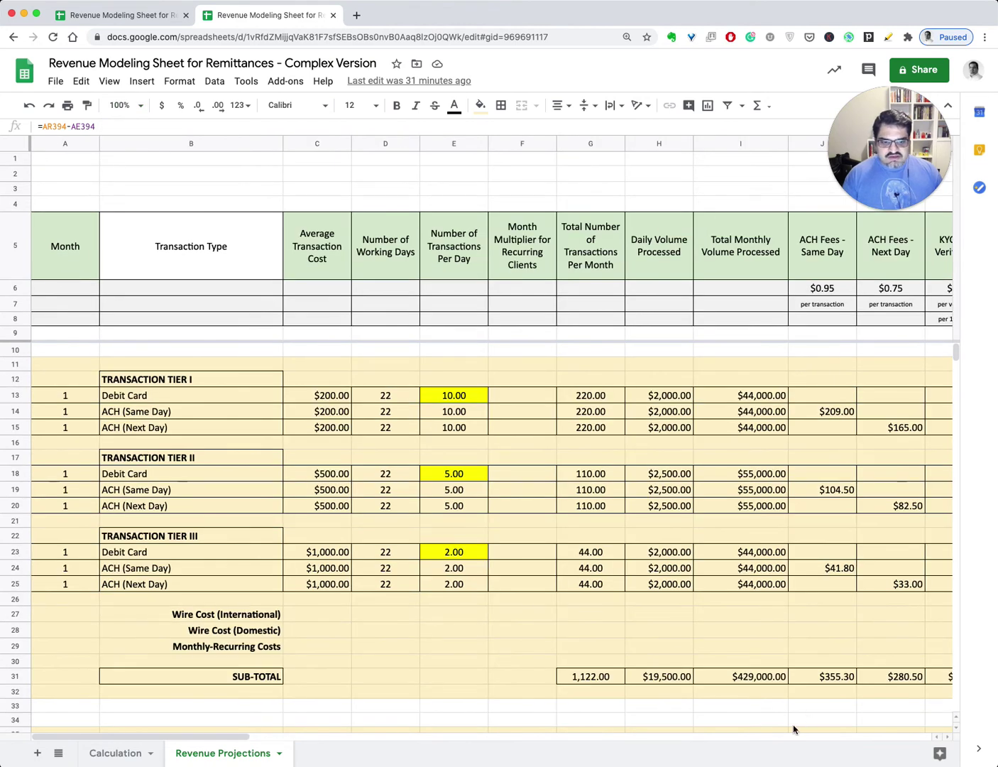
pyautogui.moveTo(206, 738); pyautogui.dragTo(725, 761)
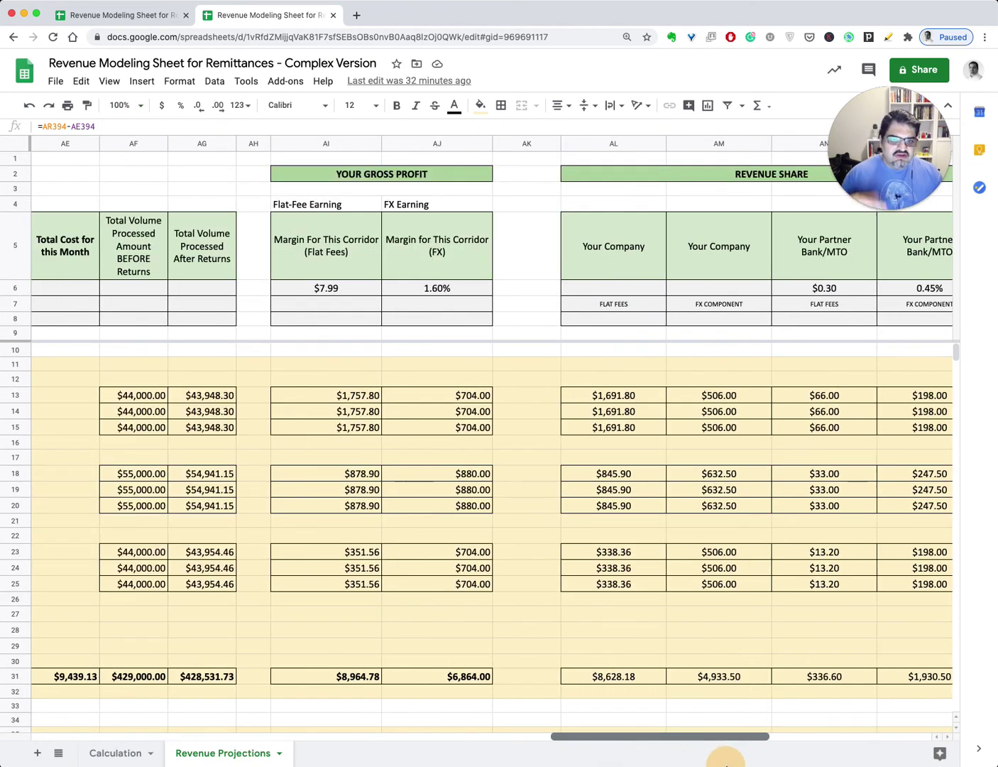
pyautogui.moveTo(725, 763); pyautogui.dragTo(18, 753)
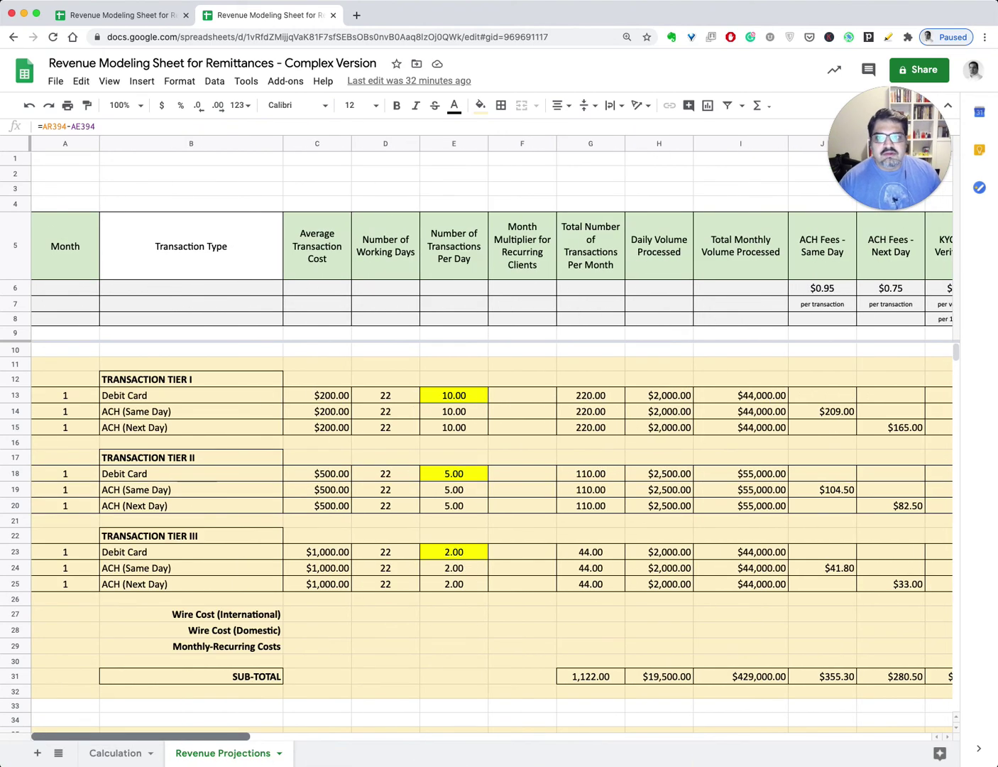